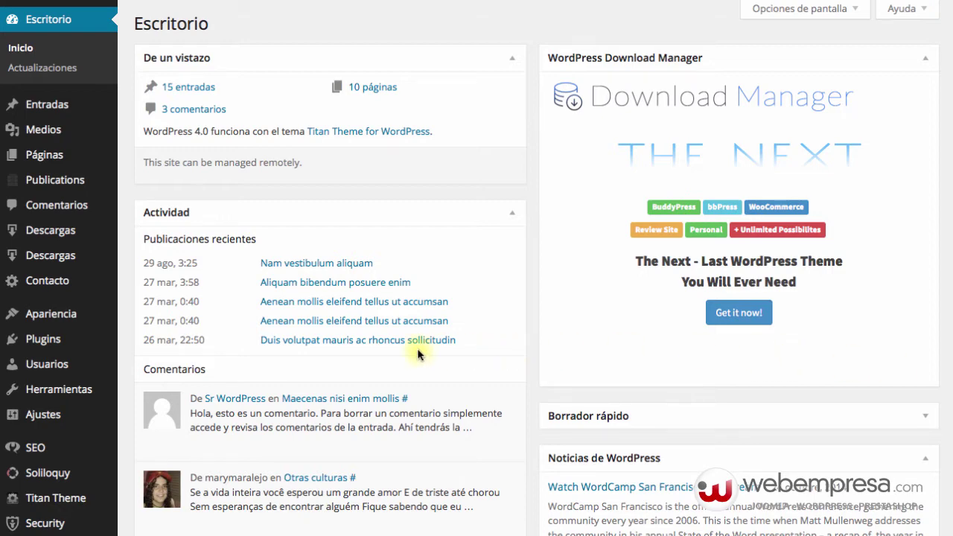
Look through the dashboard overview and open the list of installed plugins to review which ones are active
scroll(418, 355, "down", 1)
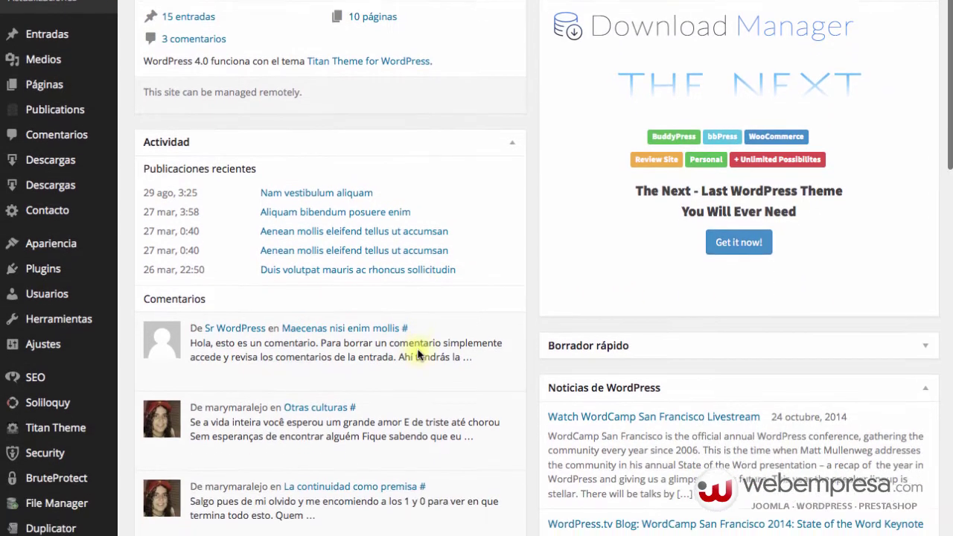
scroll(343, 347, "down", 6)
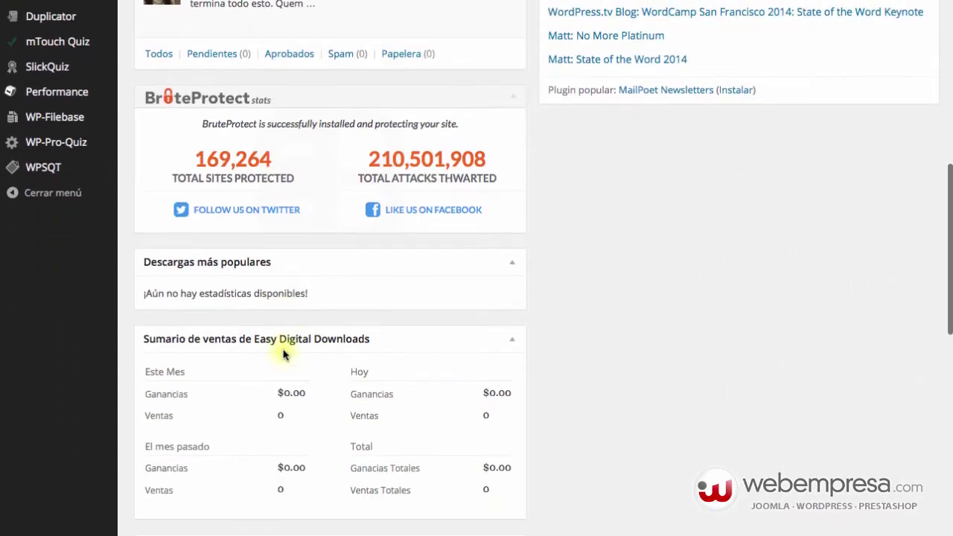
scroll(159, 351, "up", 3)
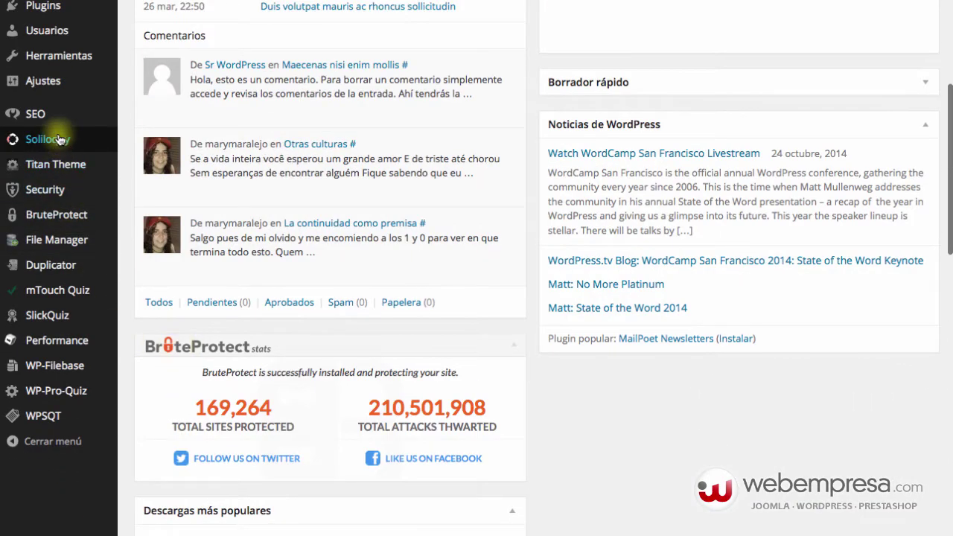
mouse_move(41, 423)
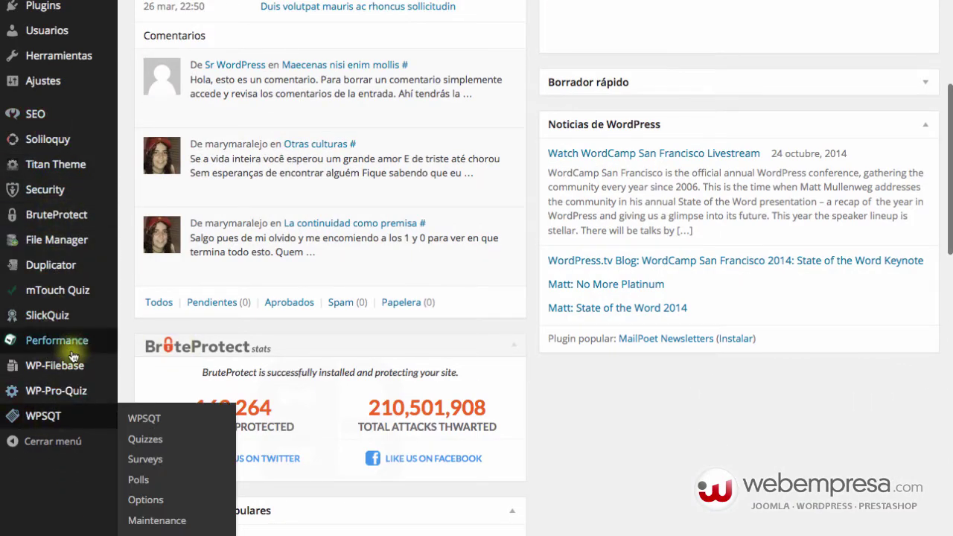
scroll(54, 369, "up", 3)
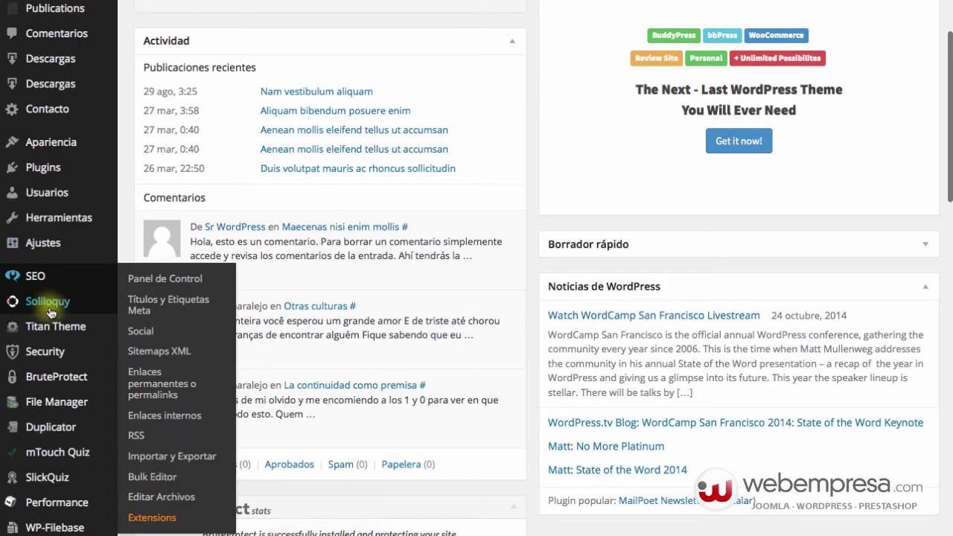
mouse_move(64, 169)
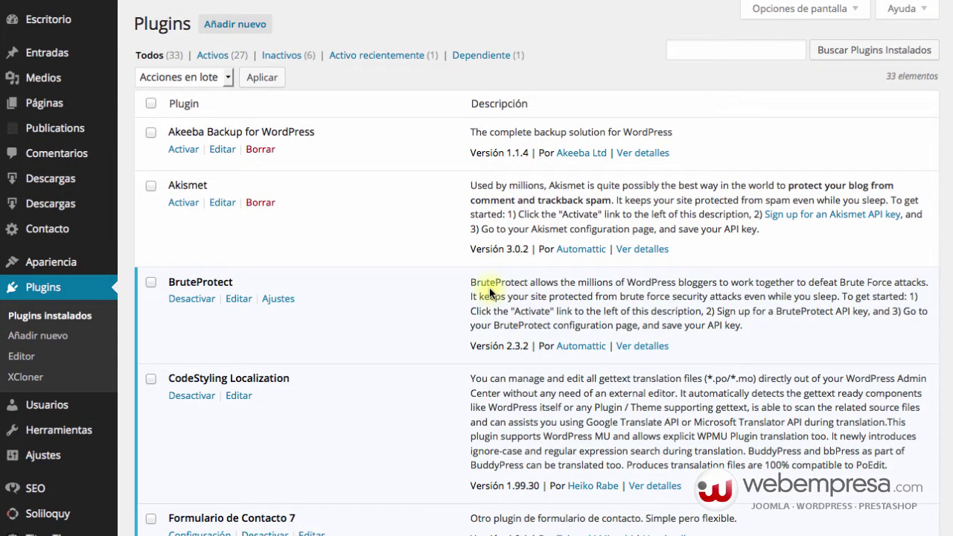
scroll(347, 330, "down", 1)
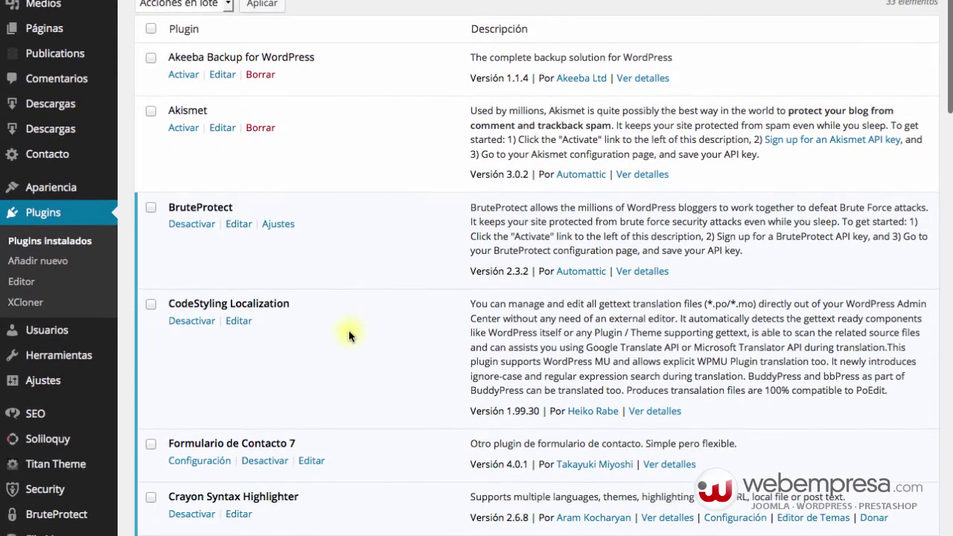
scroll(349, 332, "down", 1)
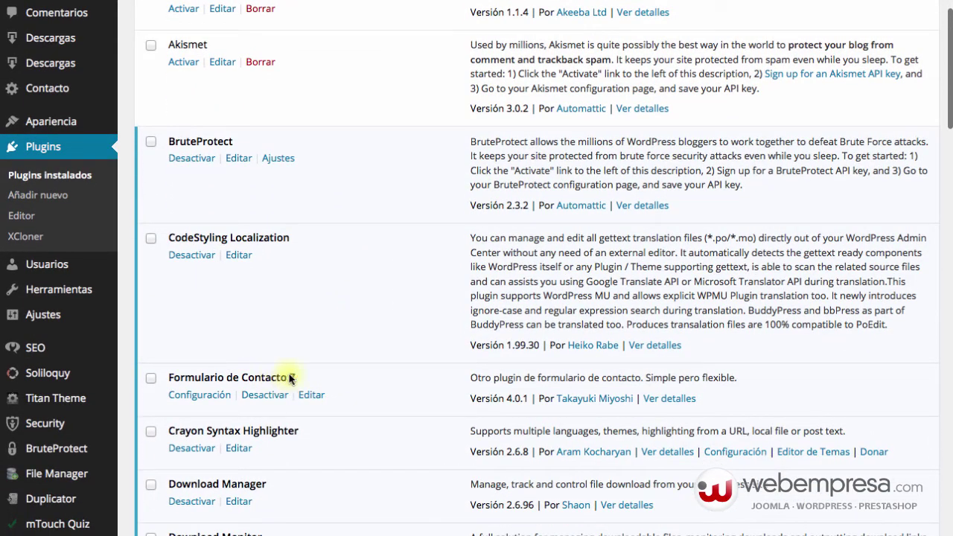
scroll(336, 381, "down", 1)
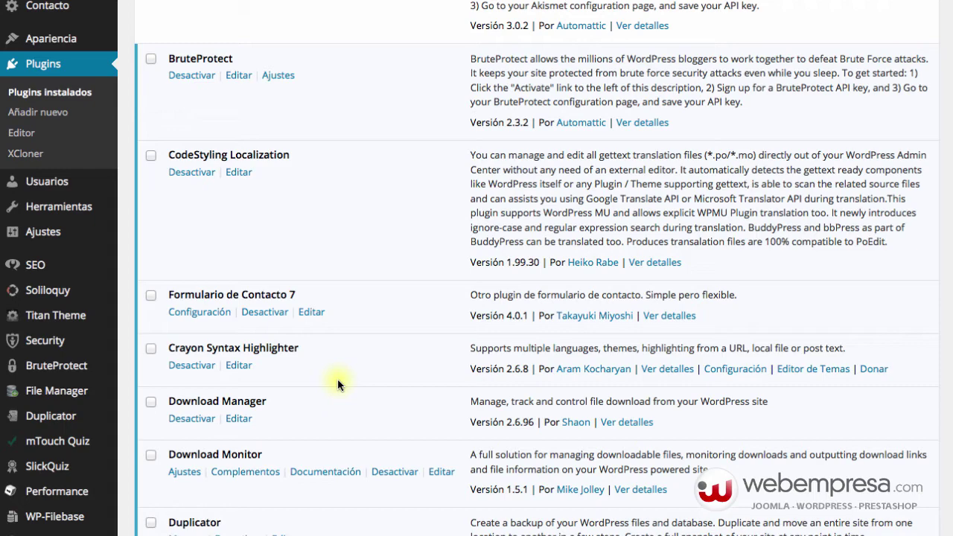
scroll(277, 382, "down", 5)
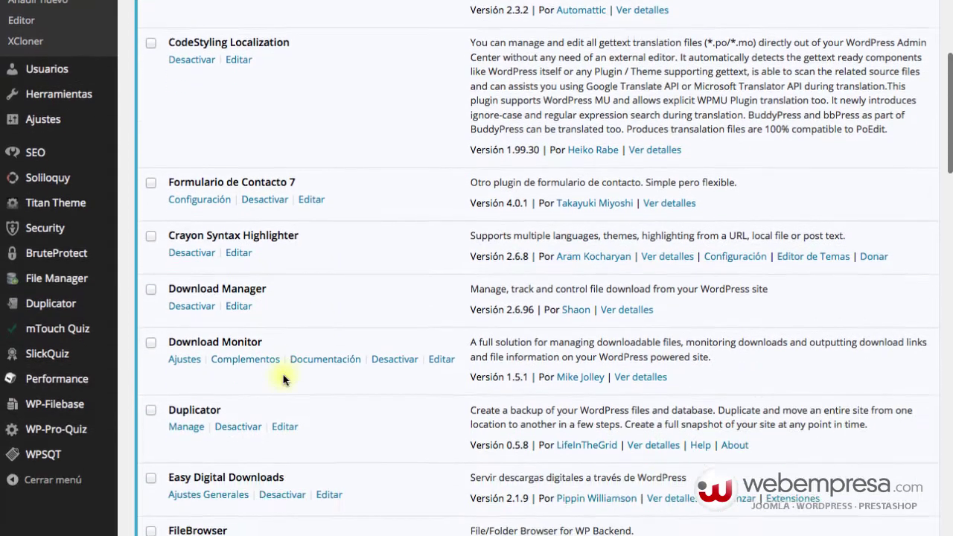
scroll(283, 380, "up", 8)
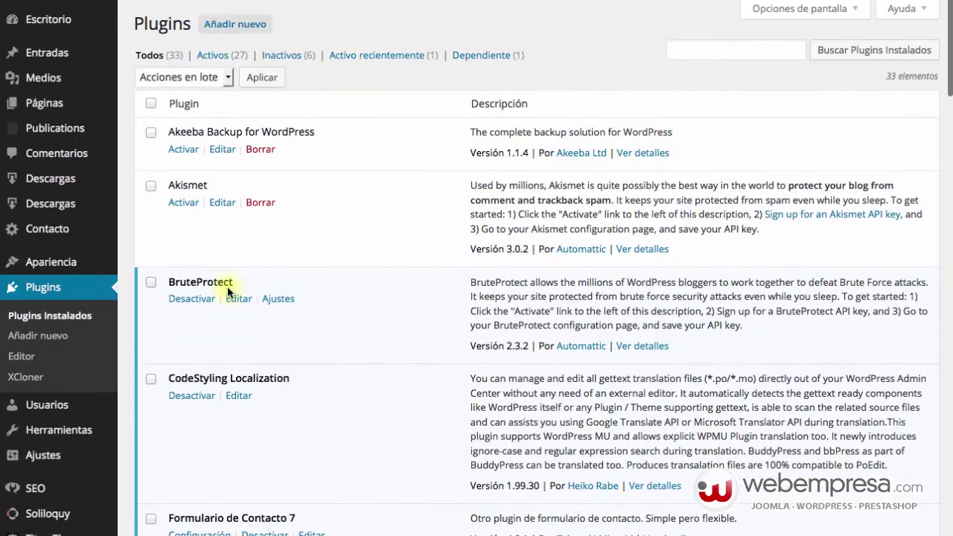
Search the directory of new plugins for the keyword p3
left_click(235, 24)
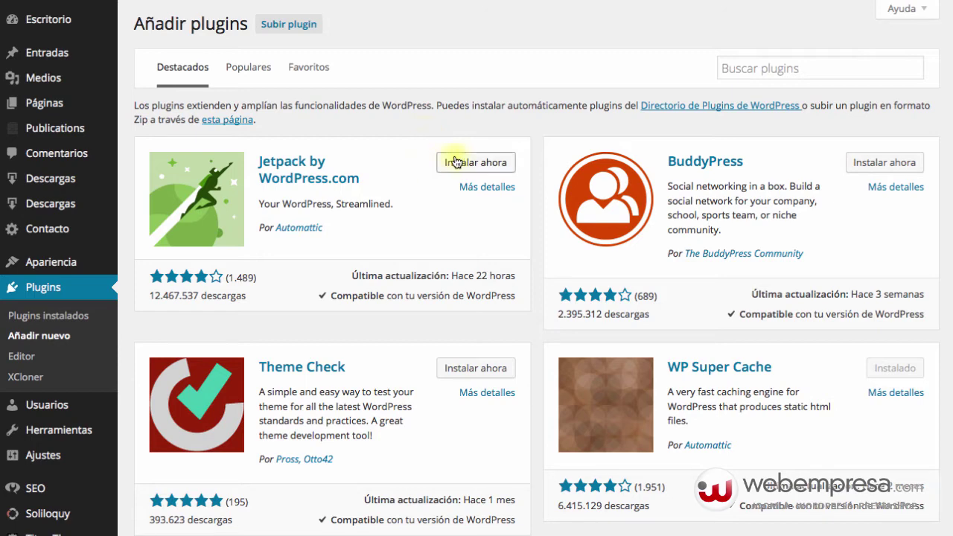
scroll(788, 93, "down", 1)
left_click(791, 68)
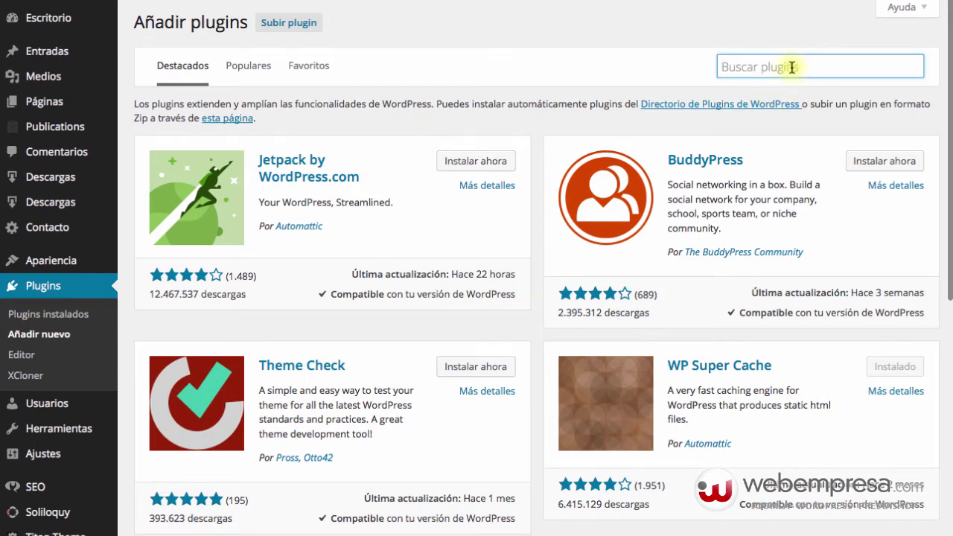
type("p3")
key("Return")
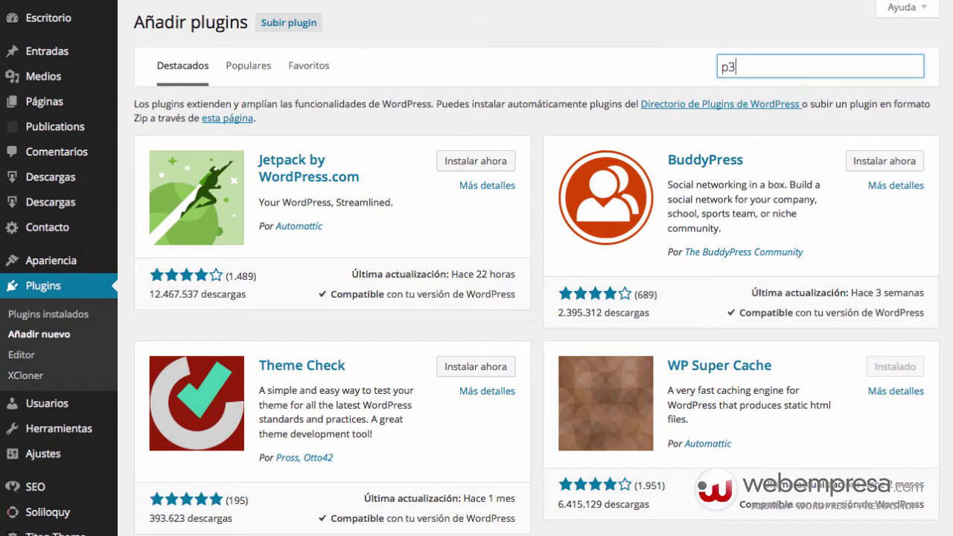
left_click(699, 70)
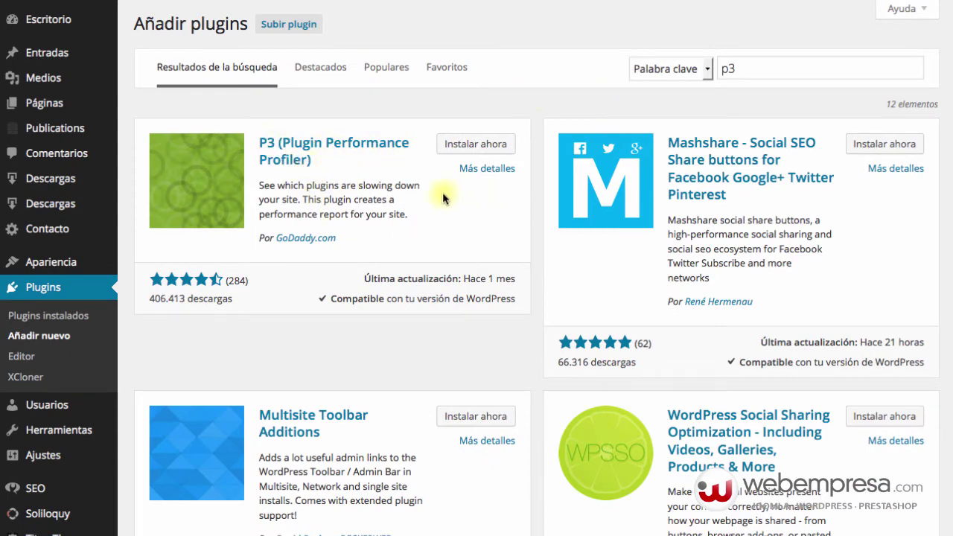
Install the P3 (Plugin Performance Profiler) plugin and activate it
left_click(482, 143)
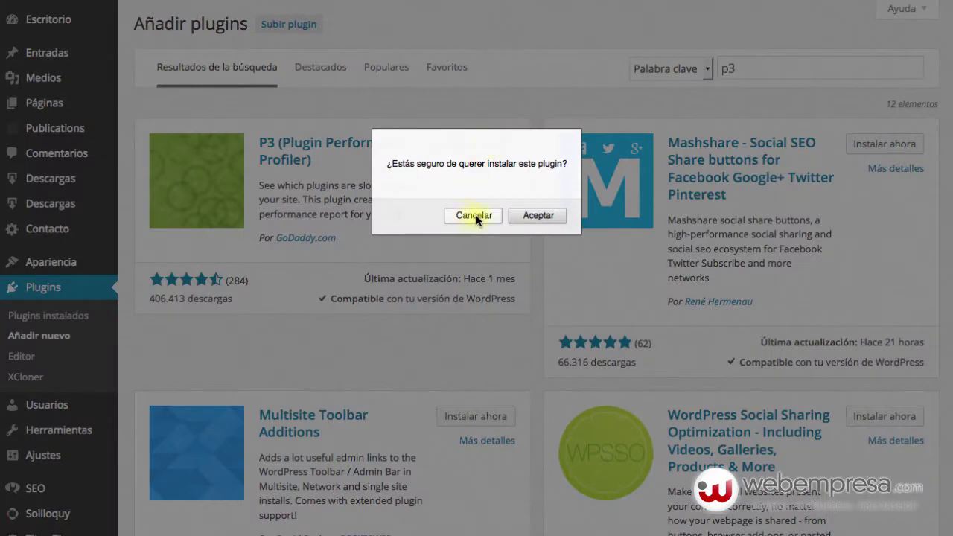
left_click(529, 216)
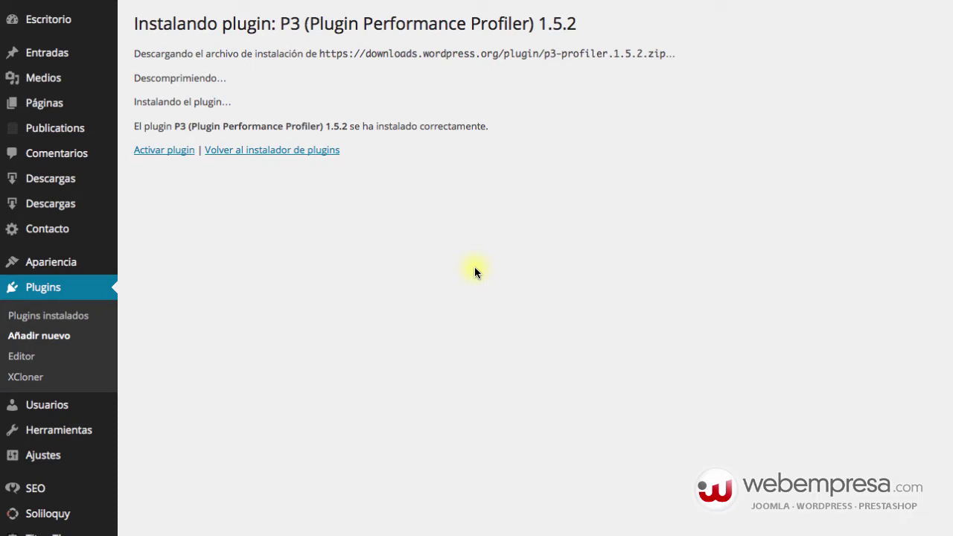
left_click(165, 151)
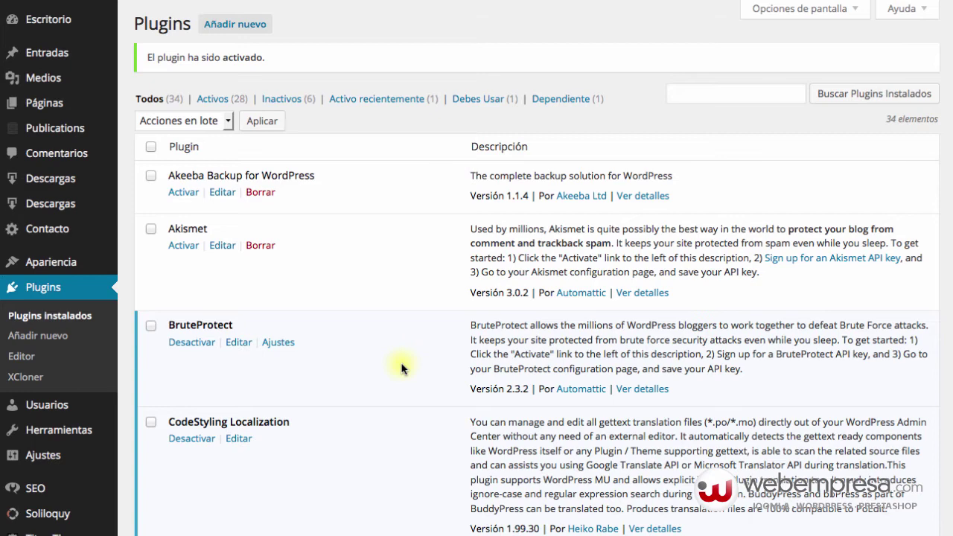
Open the P3 Plugin Profiler page among the site's administration tools
scroll(298, 370, "down", 3)
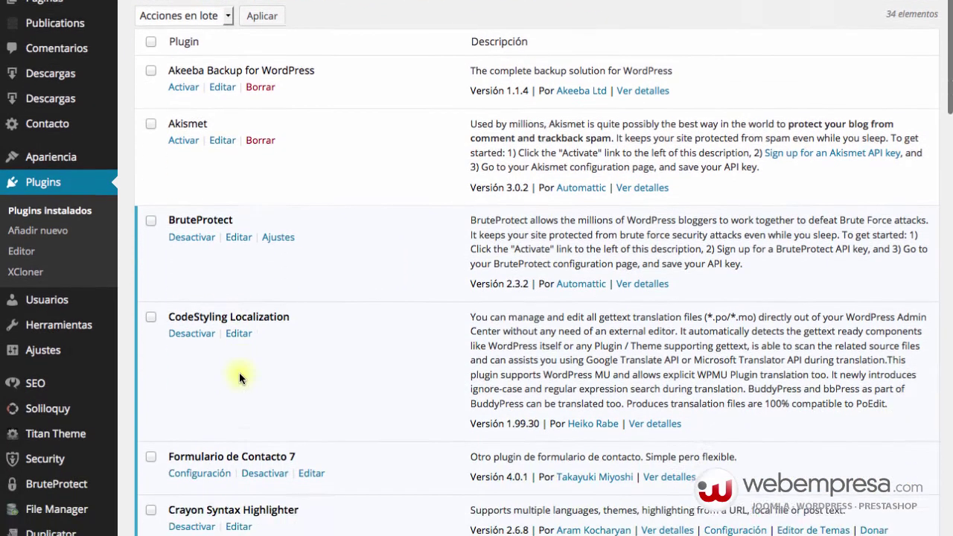
scroll(239, 379, "down", 3)
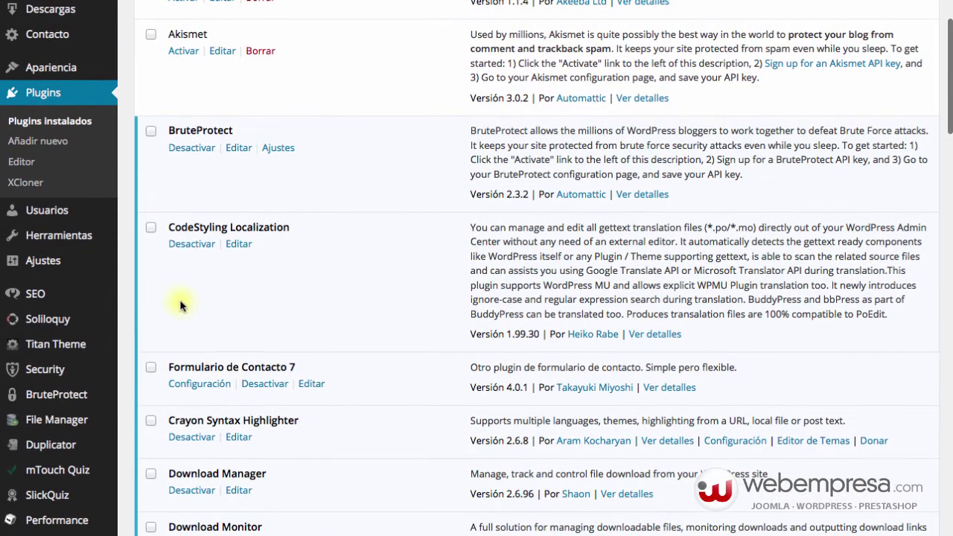
scroll(181, 304, "up", 5)
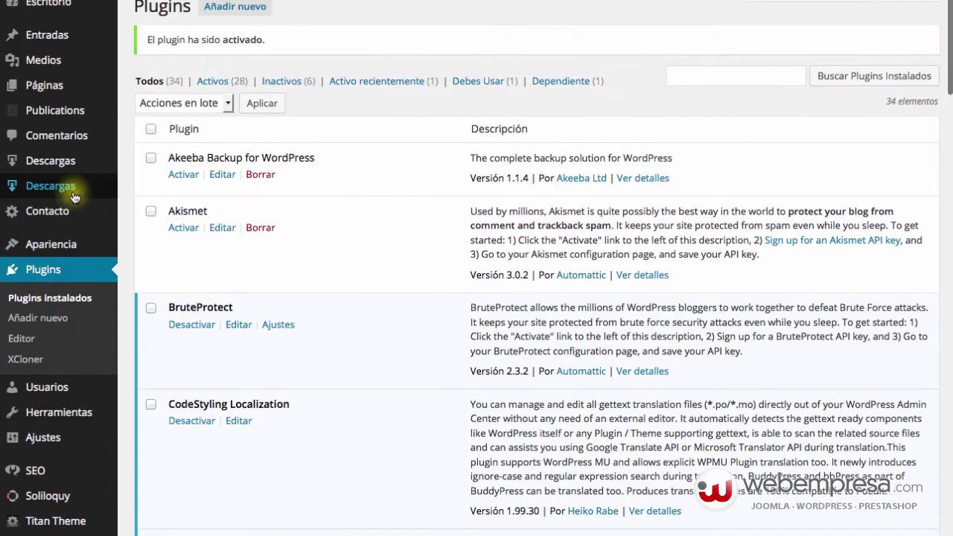
mouse_move(59, 399)
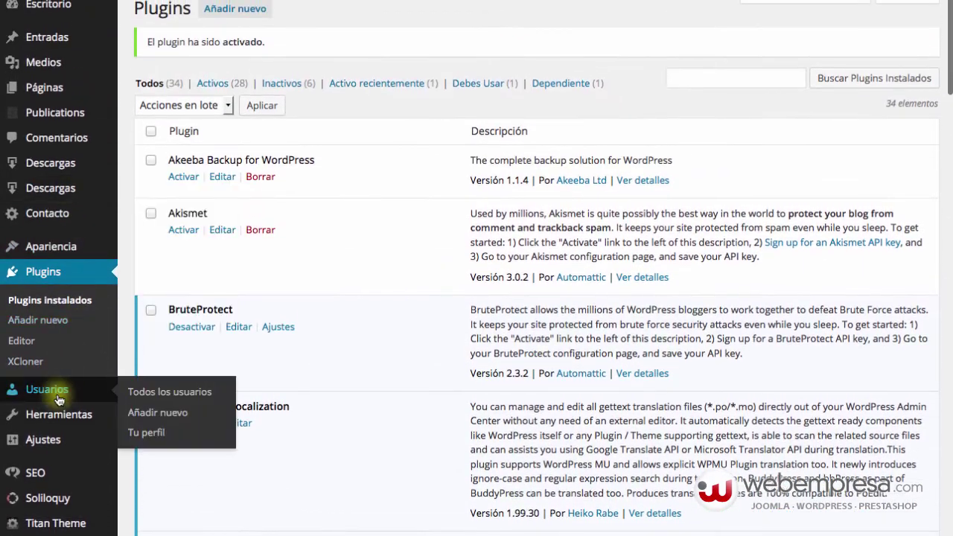
mouse_move(45, 415)
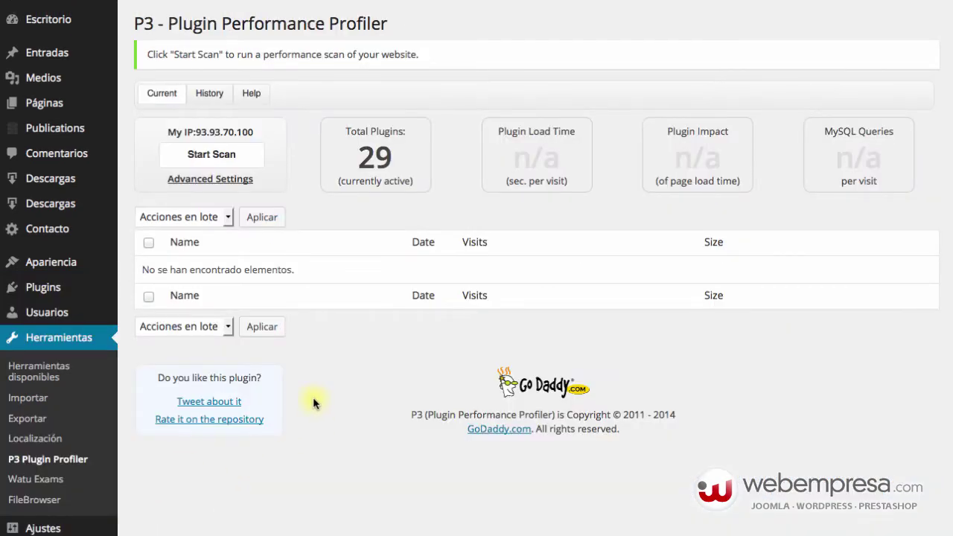
Run an automatic performance scan of the site under the default scan name and open its results
left_click(211, 155)
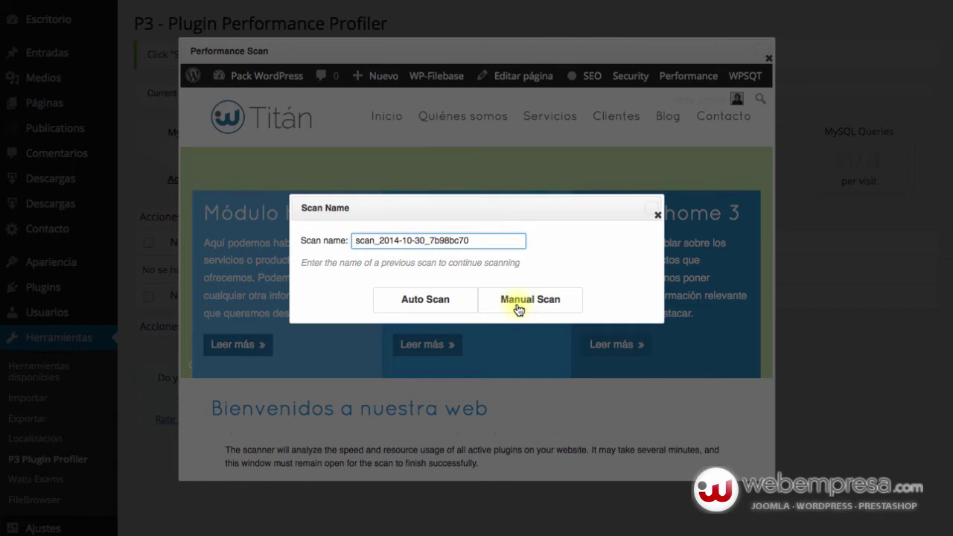
left_click(427, 300)
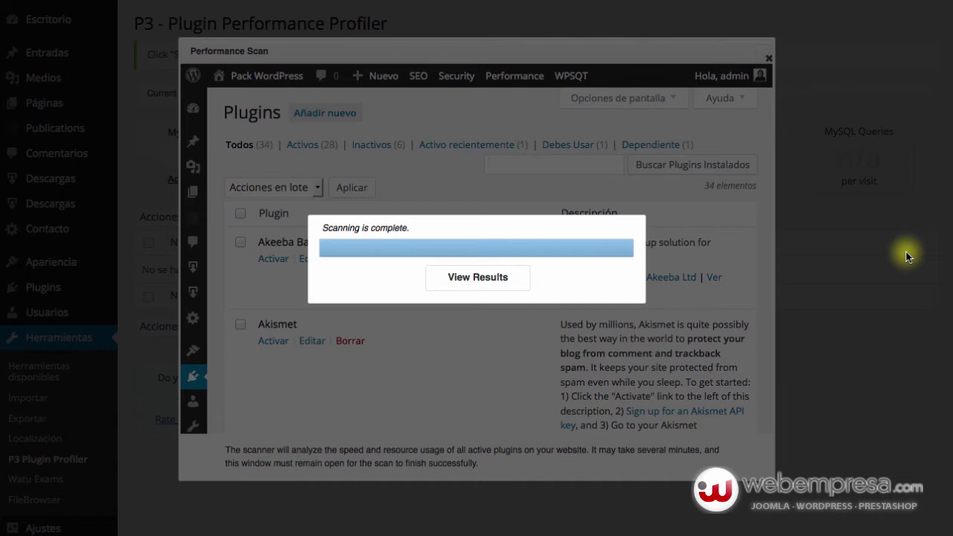
left_click(485, 279)
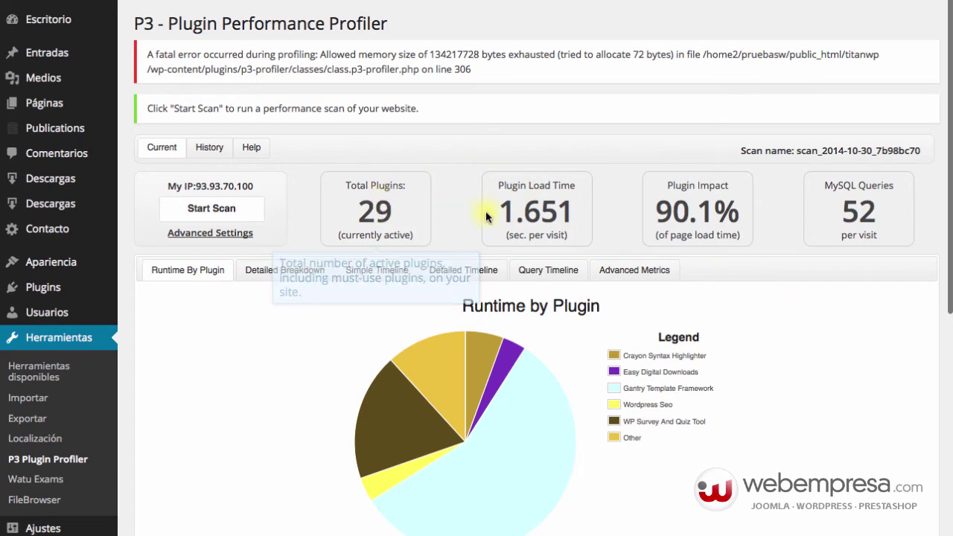
Examine the scan summary figures for total plugins, plugin load time, plugin impact and MySQL queries
mouse_move(861, 217)
mouse_move(404, 210)
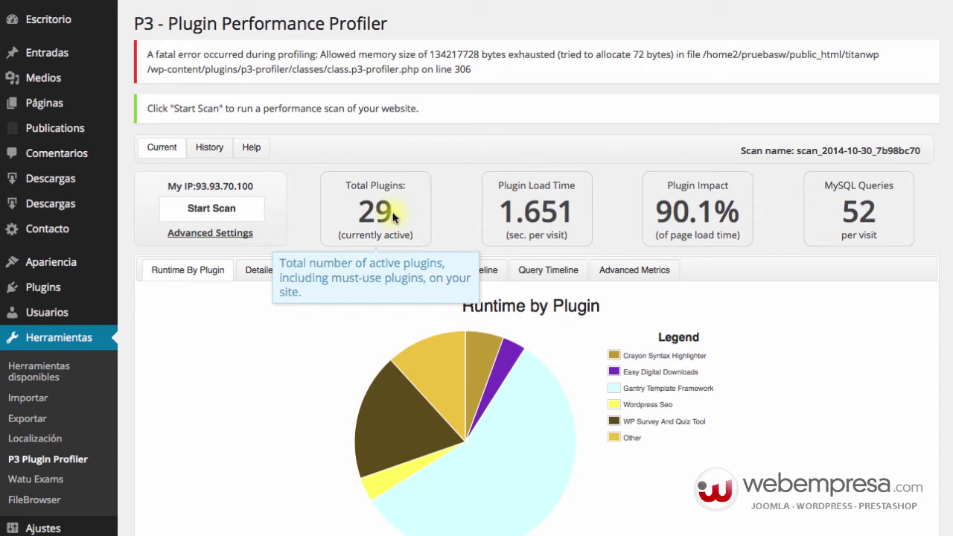
mouse_move(532, 213)
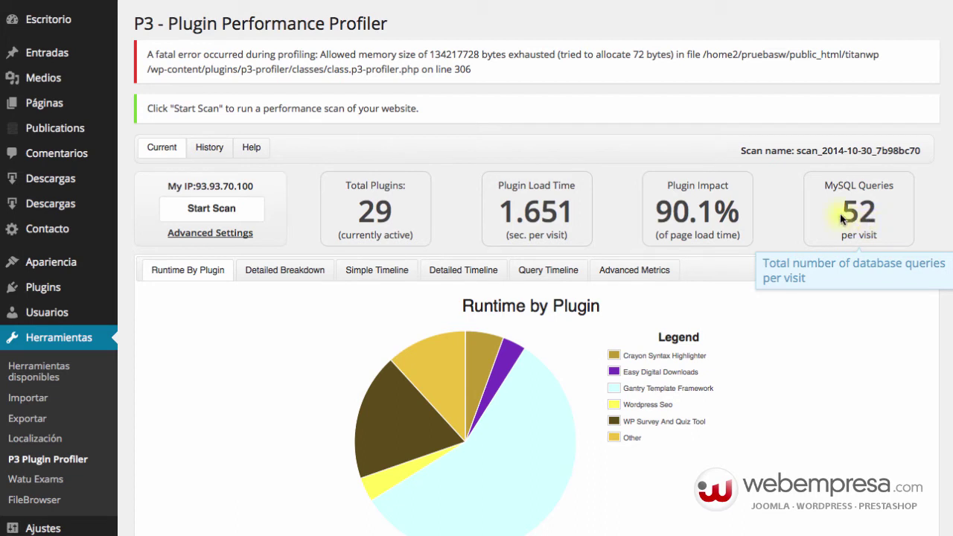
Examine the Runtime by Plugin pie chart, checking each slice's share and load time
scroll(733, 276, "down", 5)
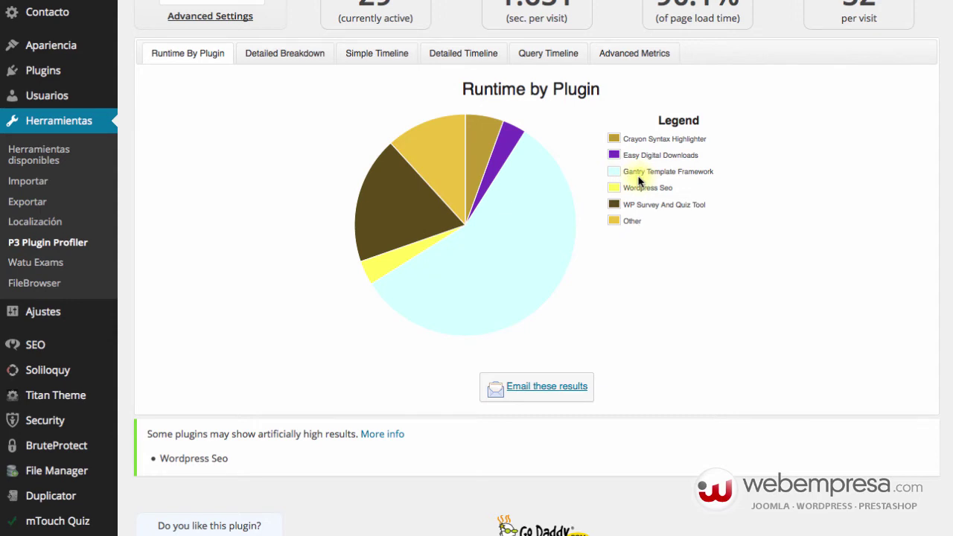
mouse_move(384, 281)
mouse_move(540, 272)
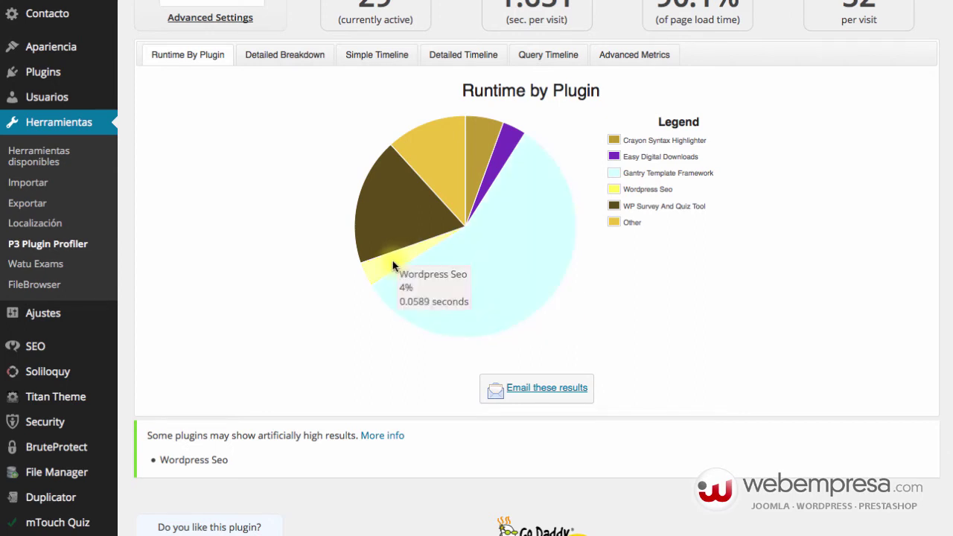
mouse_move(384, 218)
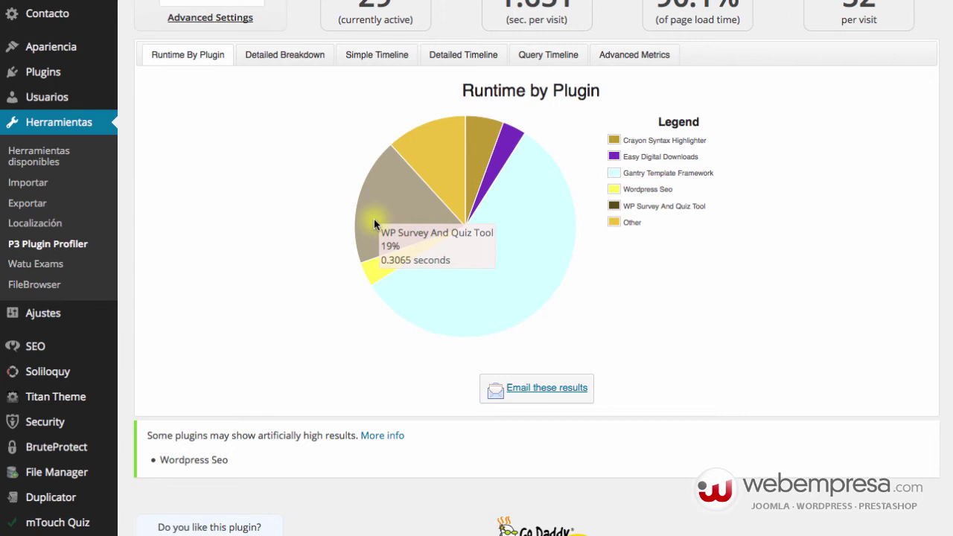
mouse_move(432, 166)
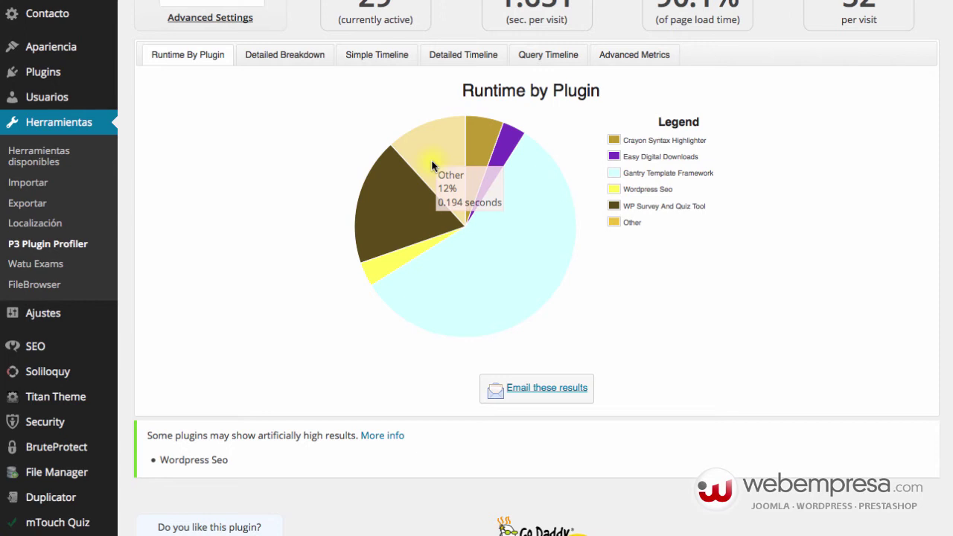
mouse_move(473, 147)
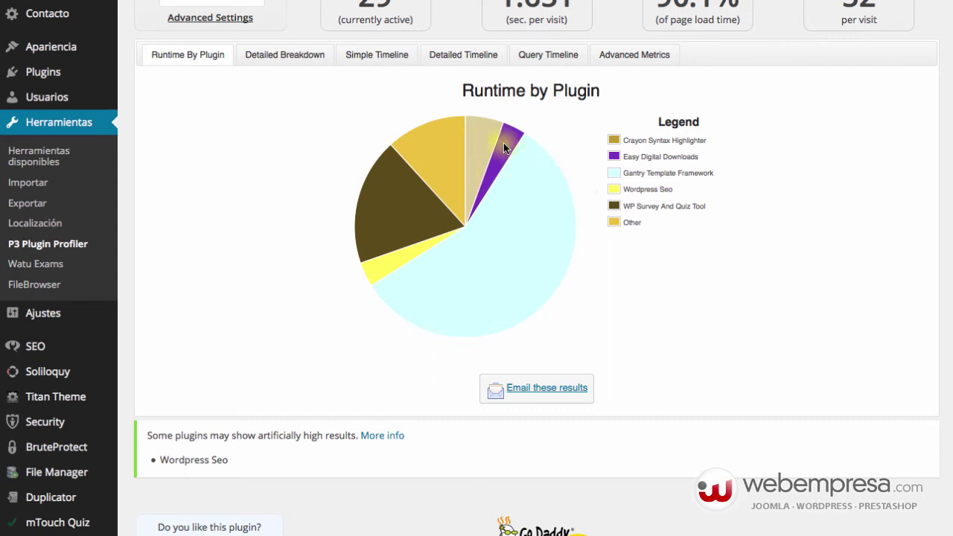
mouse_move(502, 144)
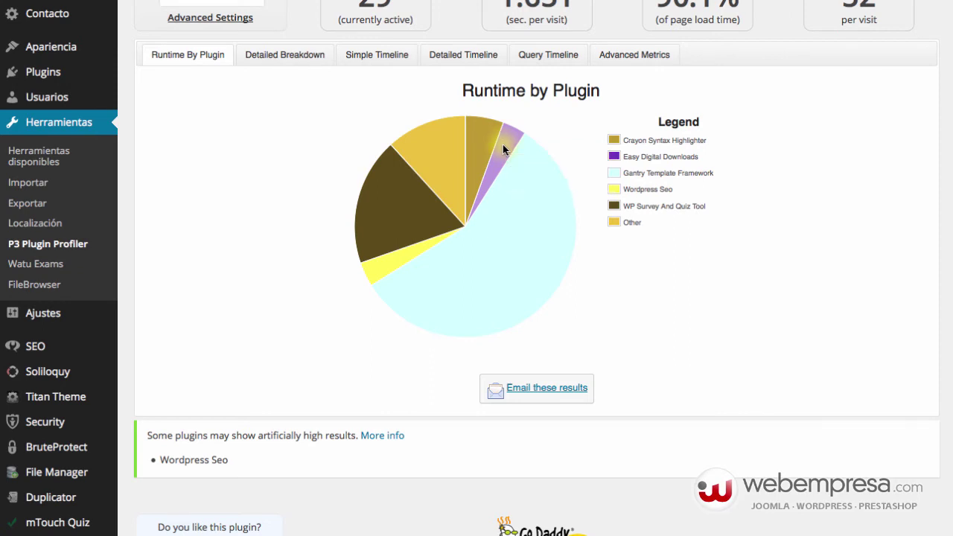
scroll(272, 261, "down", 1)
scroll(272, 260, "up", 3)
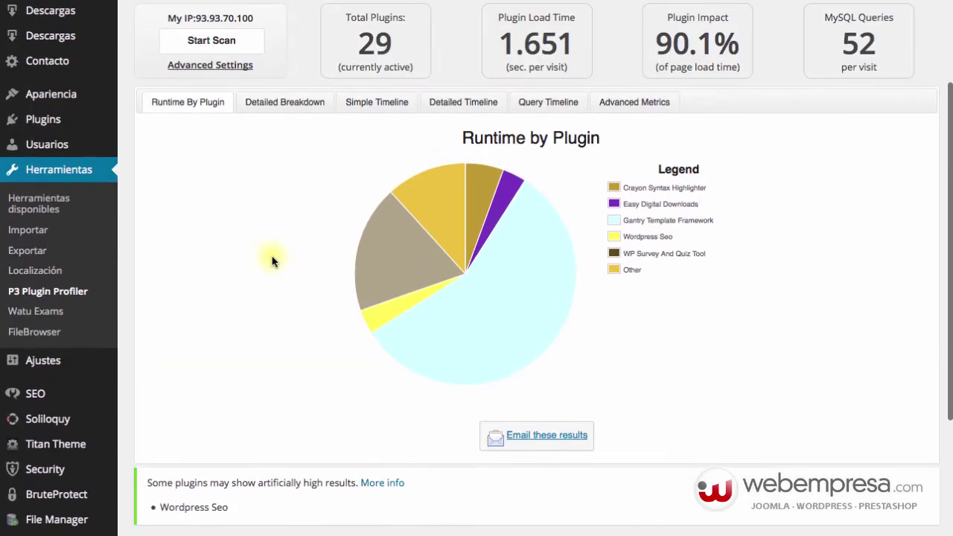
Examine the Detailed Breakdown chart, comparing the tallest component bars with the site load time line at different zoom levels
left_click(296, 142)
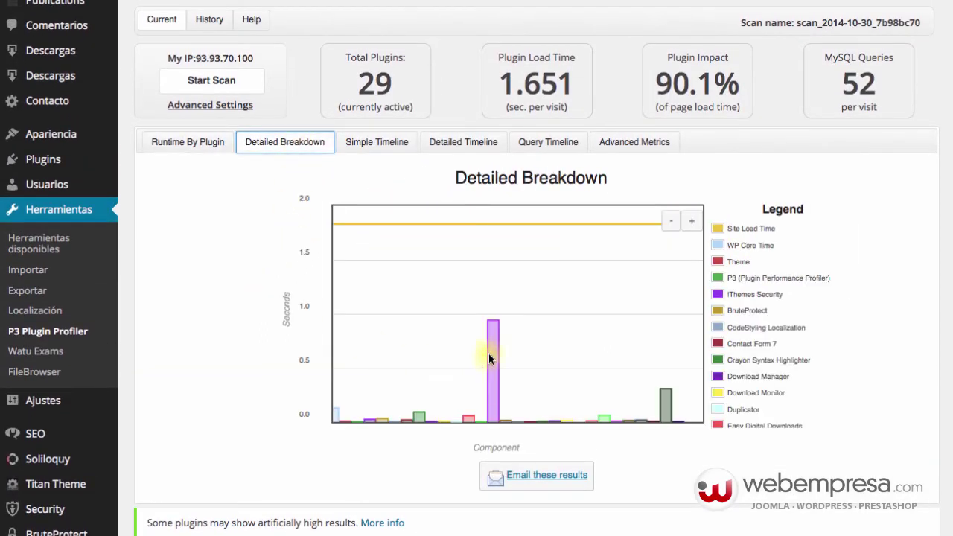
mouse_move(493, 358)
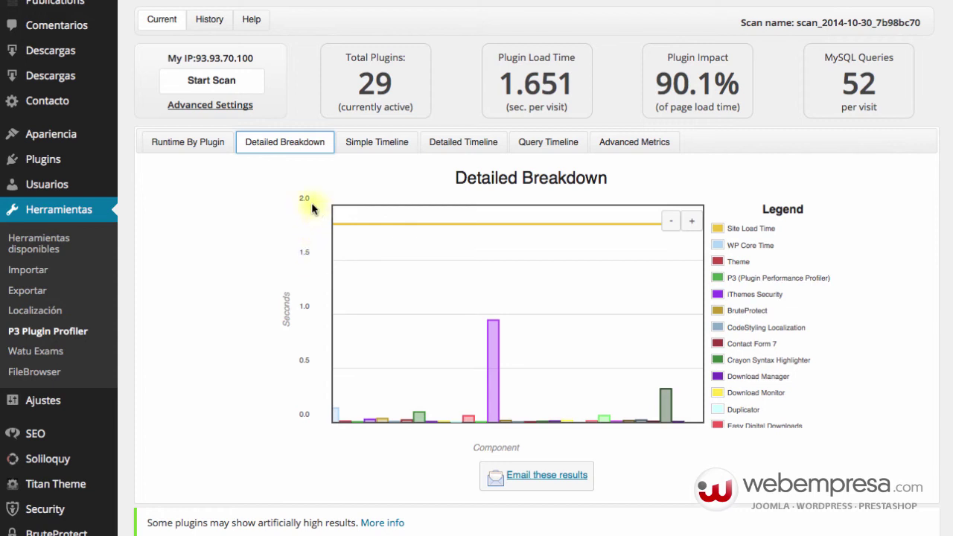
mouse_move(438, 221)
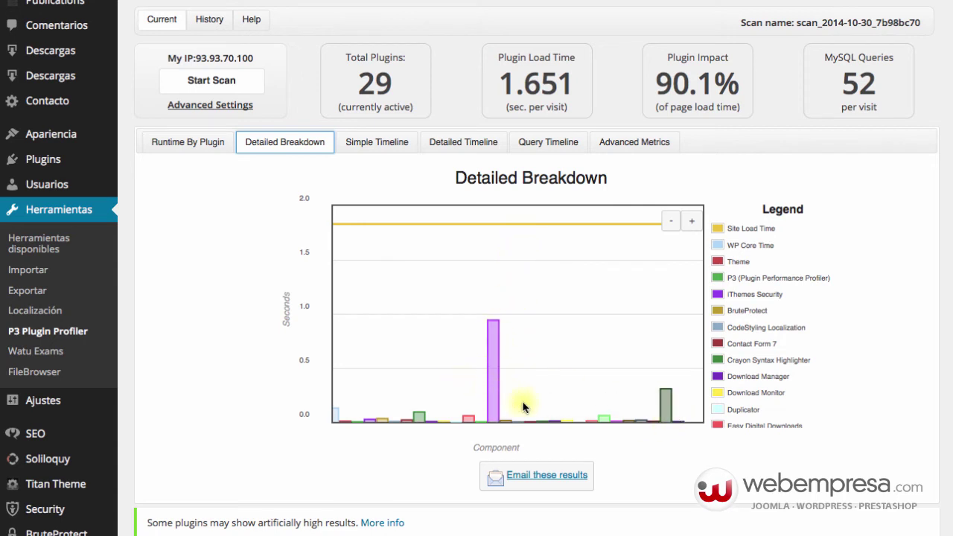
mouse_move(667, 403)
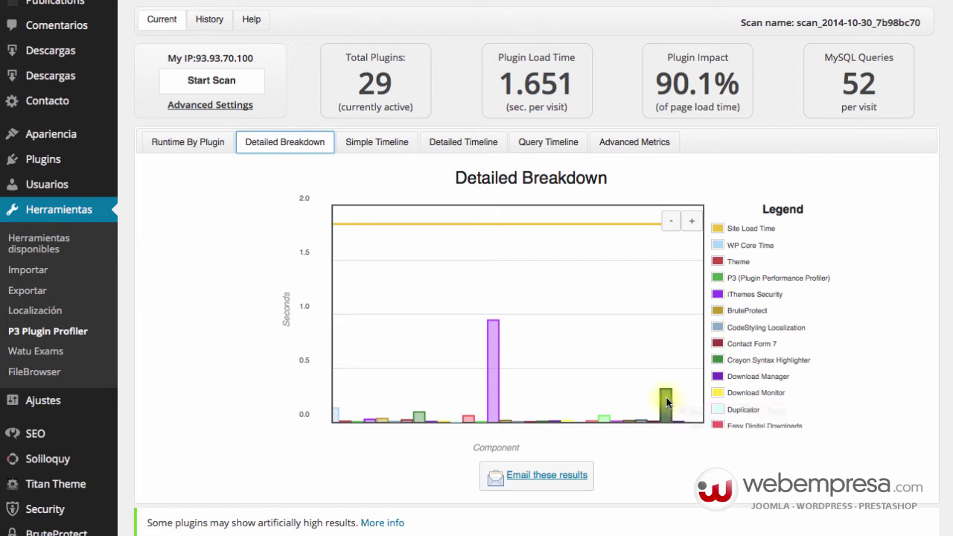
scroll(667, 403, "down", 3)
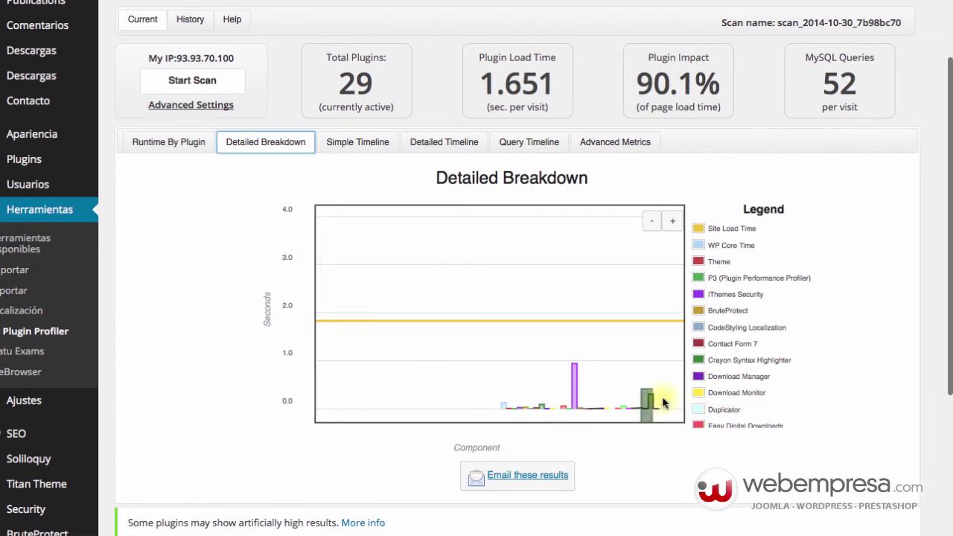
scroll(627, 389, "up", 3)
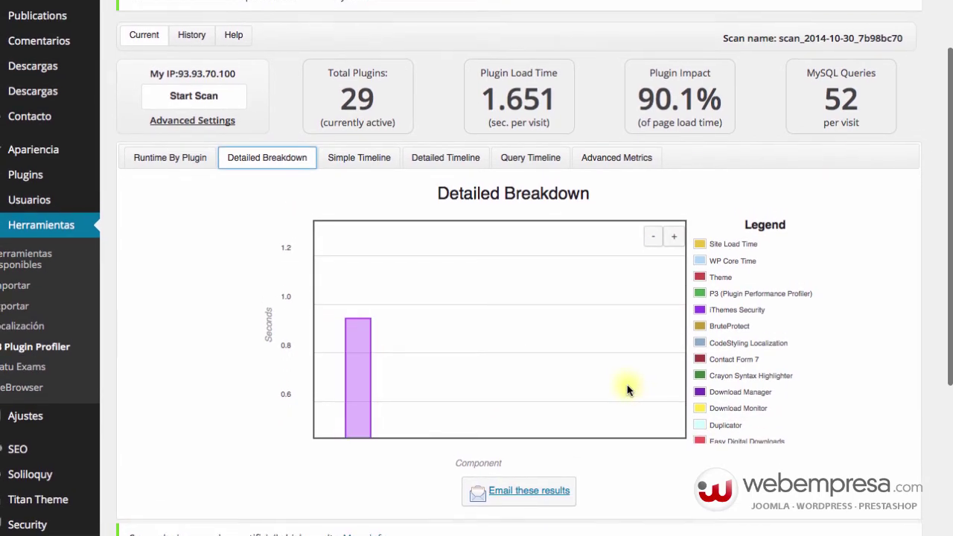
scroll(628, 390, "down", 3)
scroll(628, 390, "down", 2)
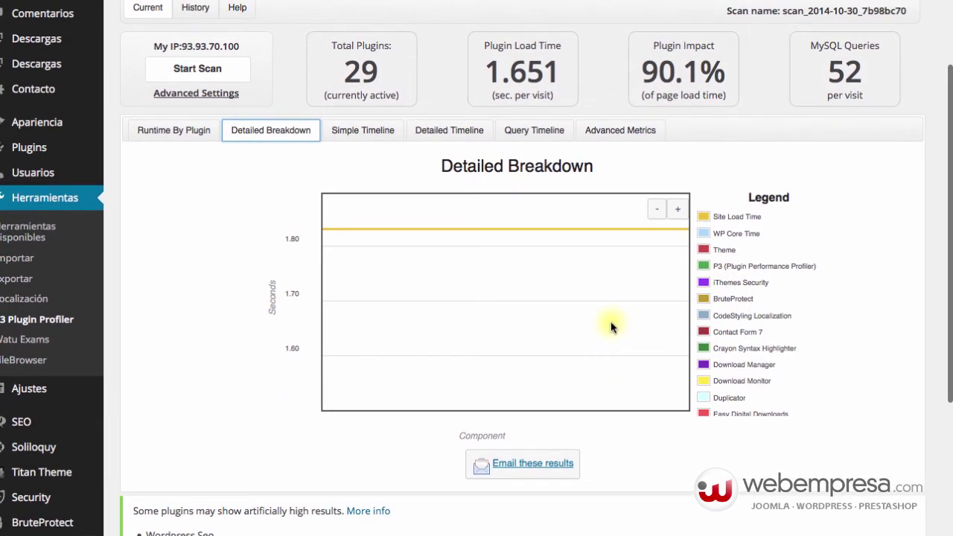
Examine the Summary Timeline chart, checking the plugin time of individual requests, including the highest peak
left_click(352, 117)
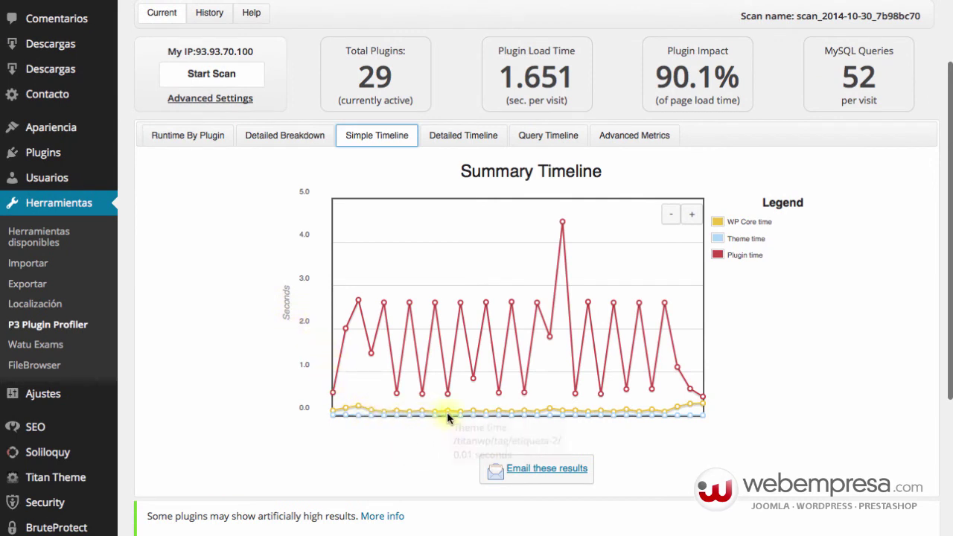
mouse_move(700, 420)
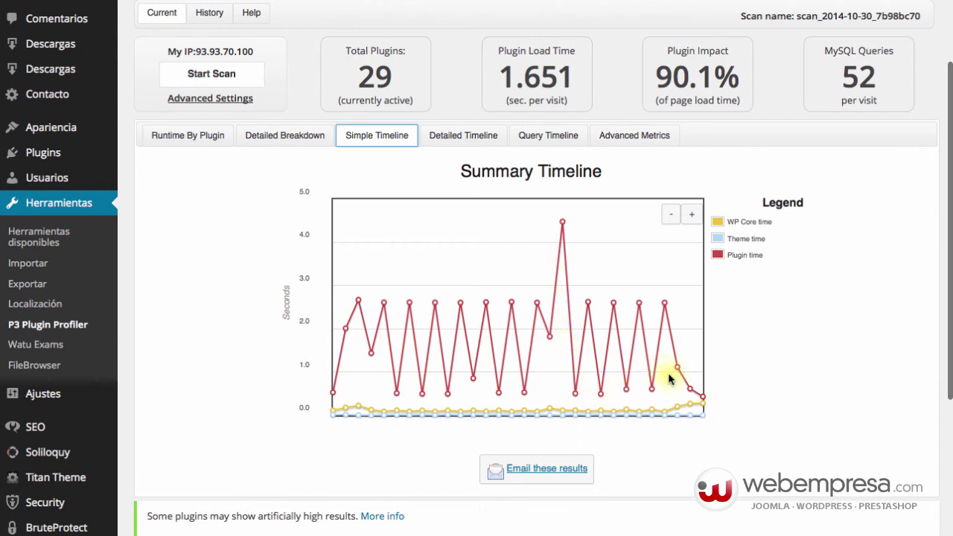
mouse_move(665, 305)
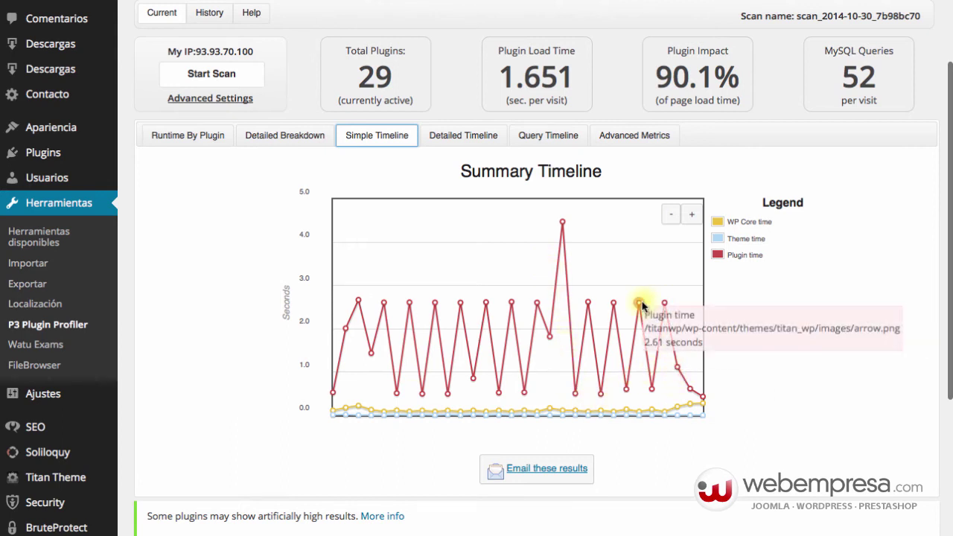
mouse_move(651, 391)
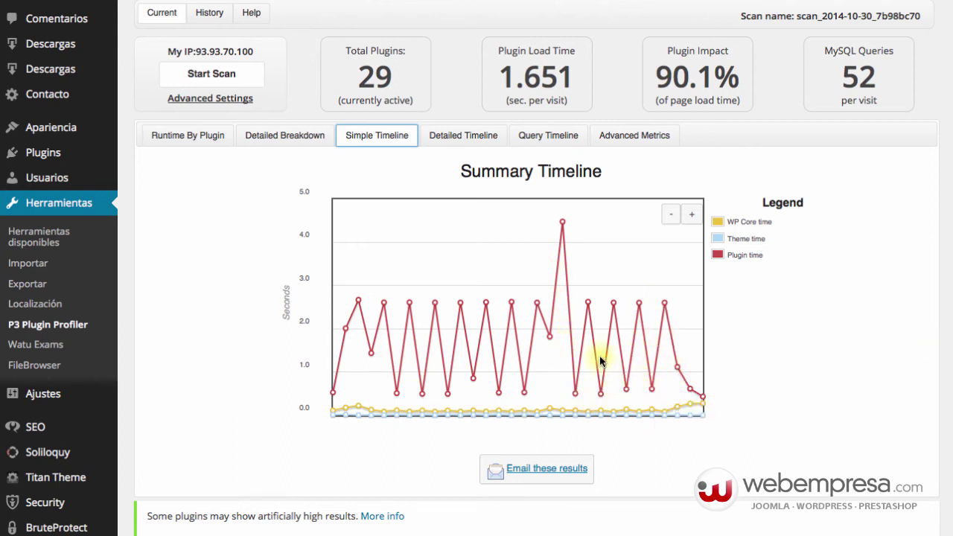
mouse_move(549, 338)
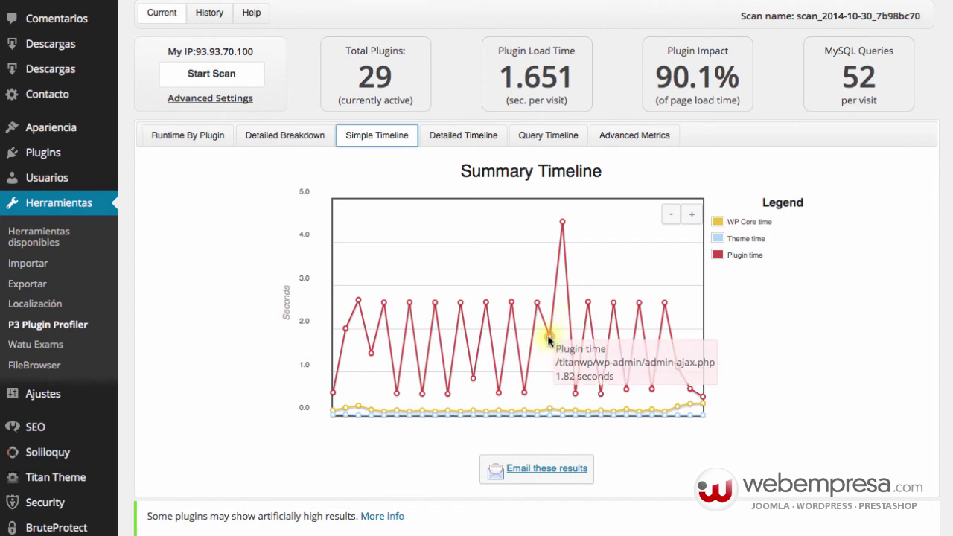
mouse_move(437, 306)
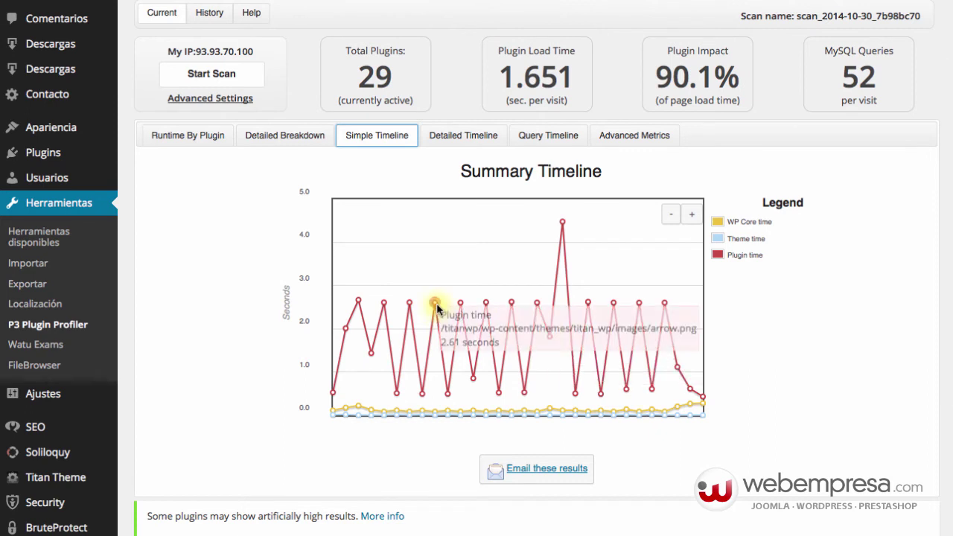
mouse_move(562, 221)
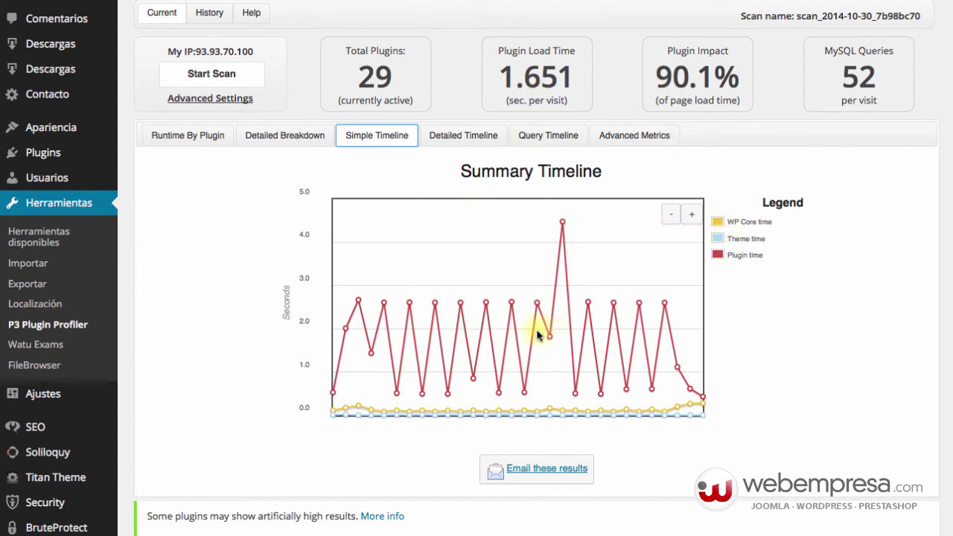
Examine the Detailed Timeline chart, enlarging its final requests and checking which plugin causes the red spike
left_click(474, 140)
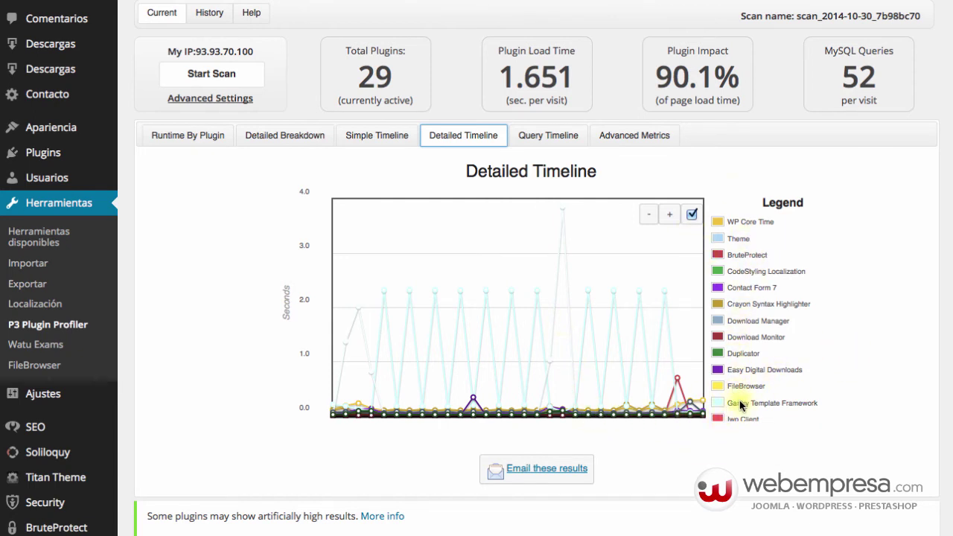
left_click(670, 216)
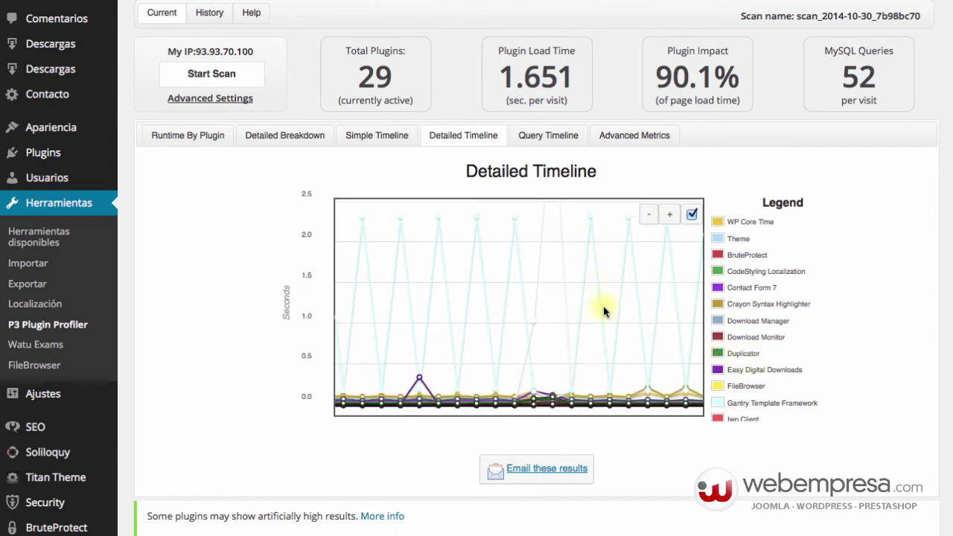
left_click(672, 215)
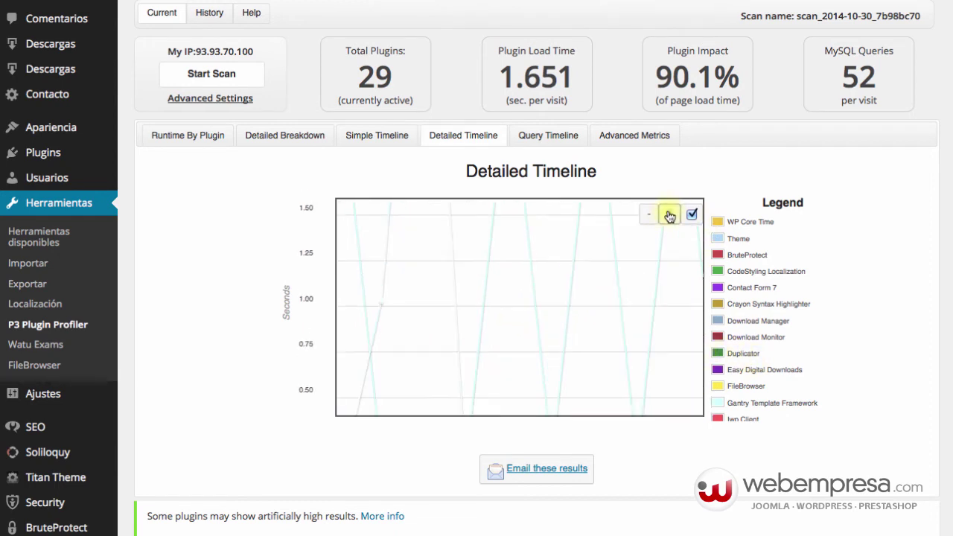
left_click_drag(630, 321, 571, 330)
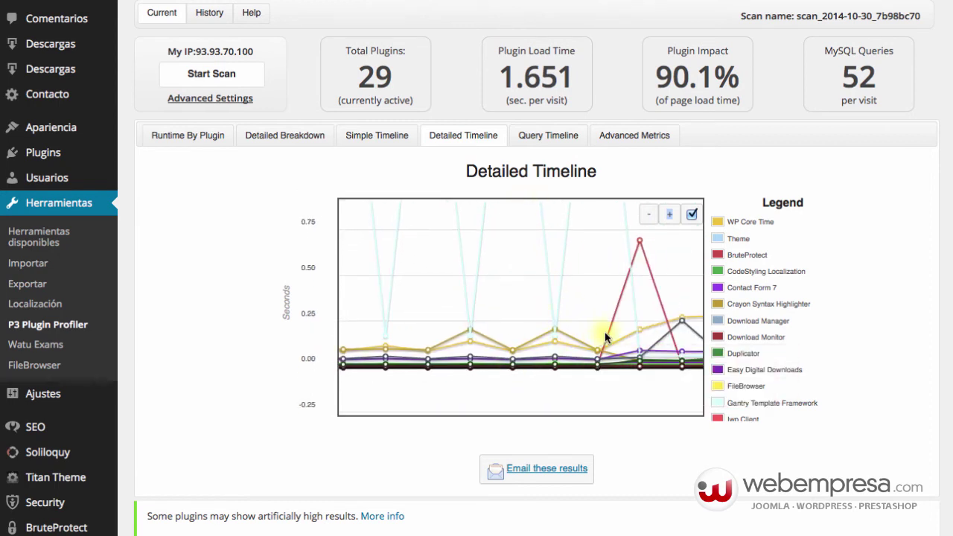
mouse_move(641, 240)
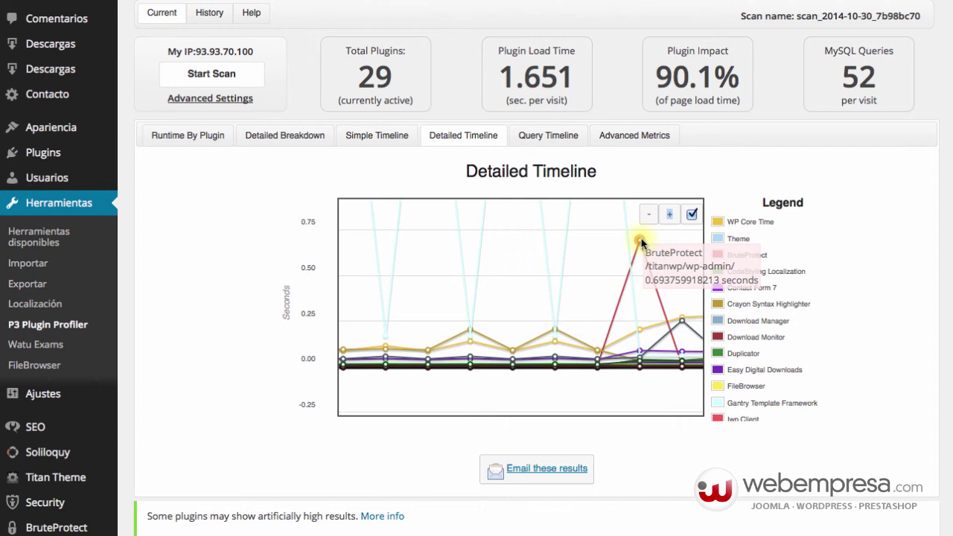
scroll(641, 238, "down", 2)
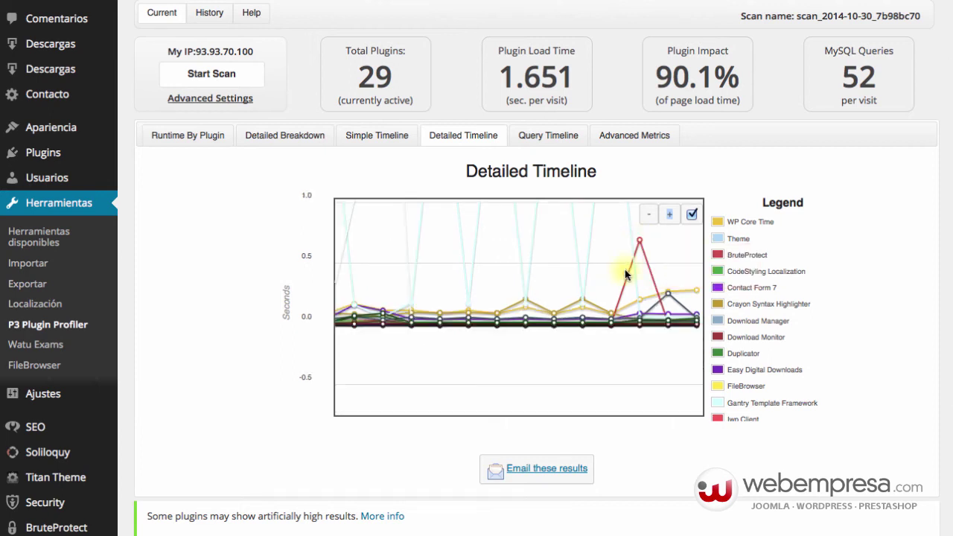
scroll(596, 278, "up", 3)
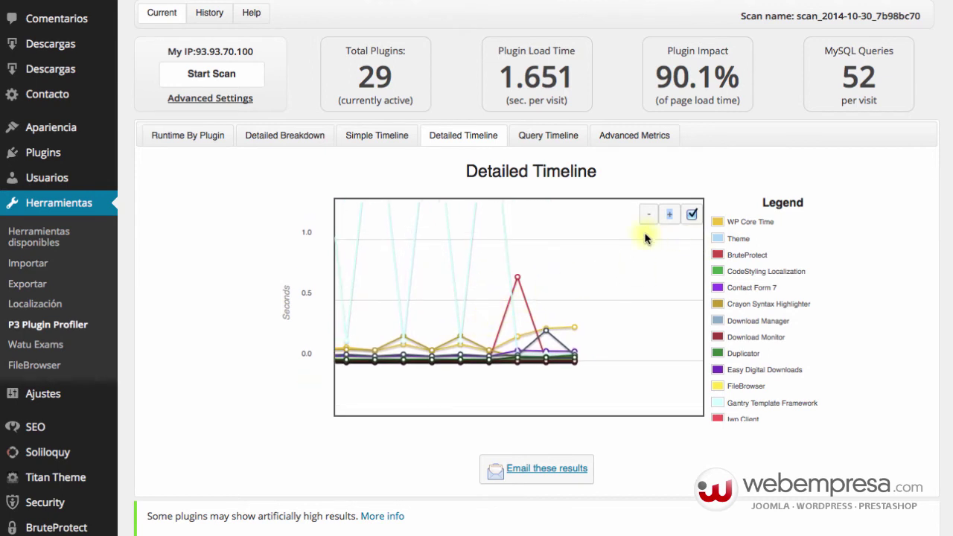
View the Query Timeline and check the Advanced Metrics table, highlighting the Memory Usage value
left_click(560, 136)
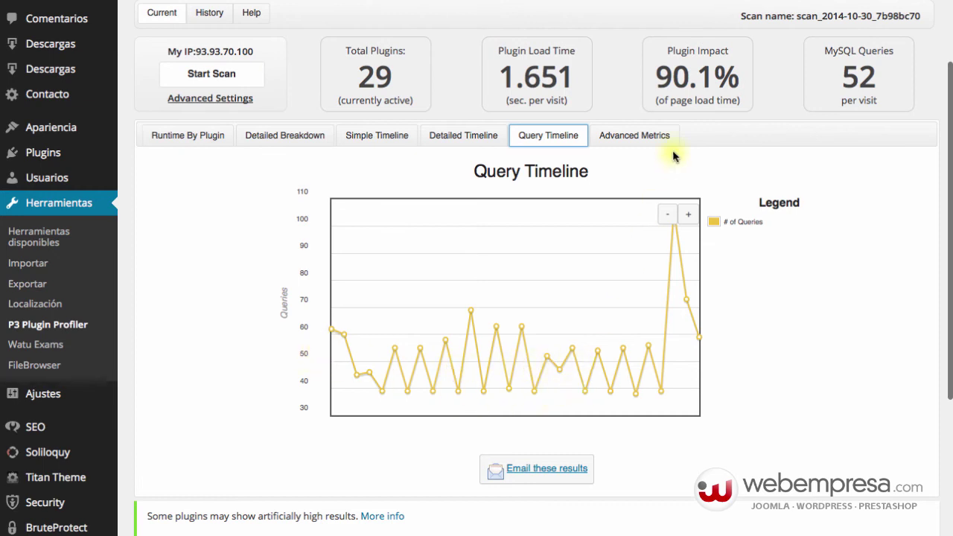
left_click(632, 134)
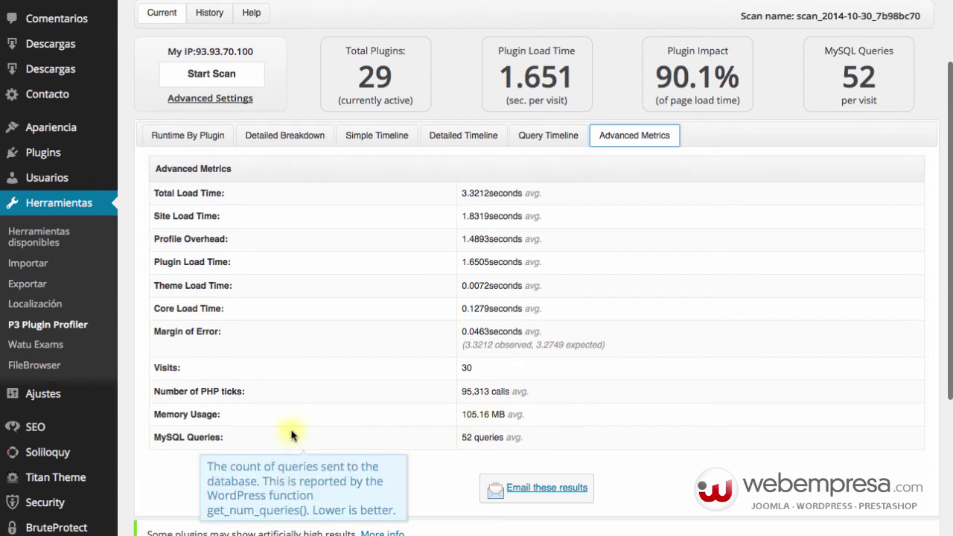
triple_click(473, 414)
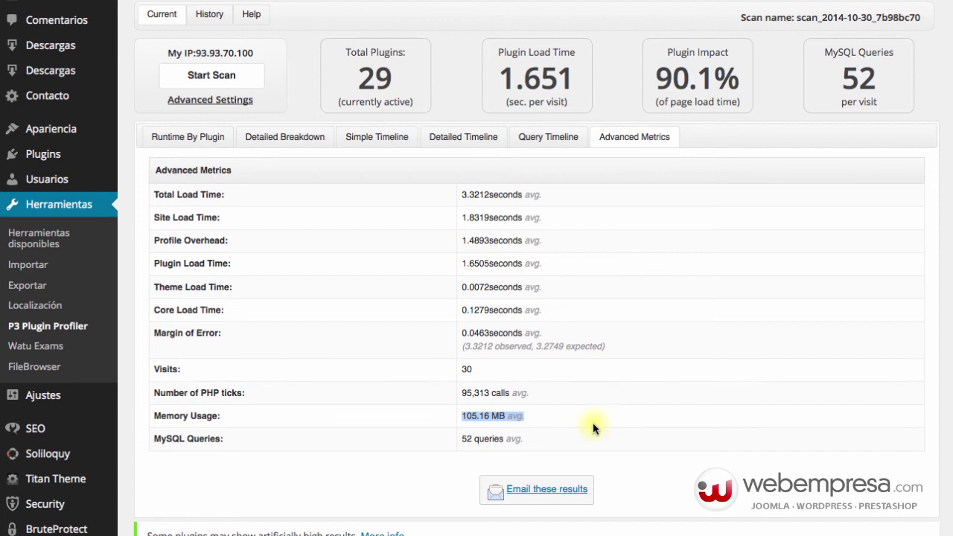
Return to the Detailed Timeline and review its complete plugin legend, from WP Core Time to iThemes Security
scroll(593, 422, "up", 1)
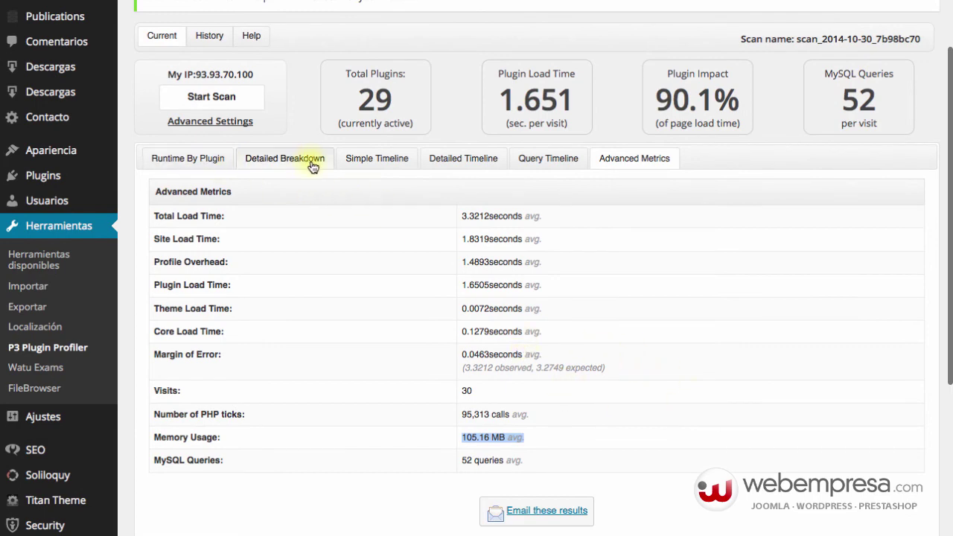
left_click(522, 161)
left_click(474, 160)
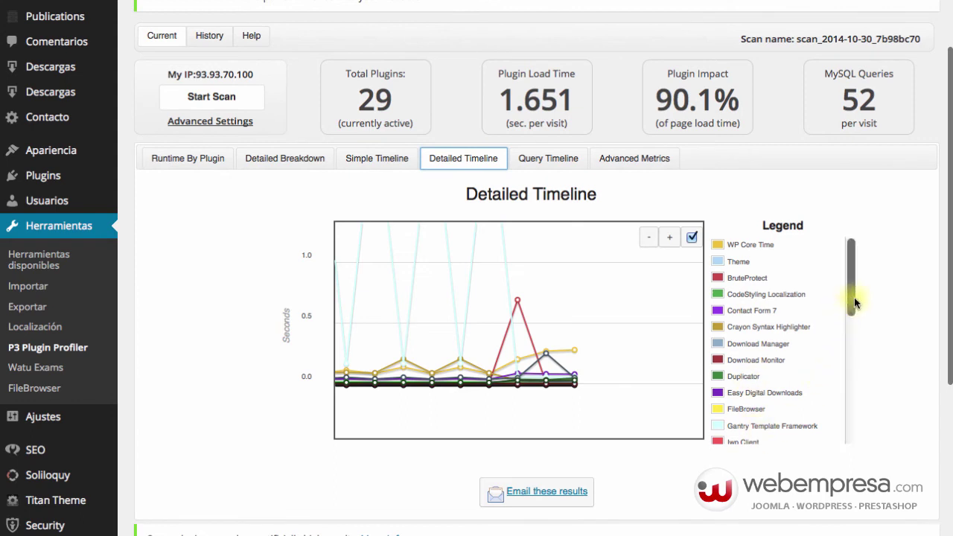
left_click_drag(854, 297, 840, 460)
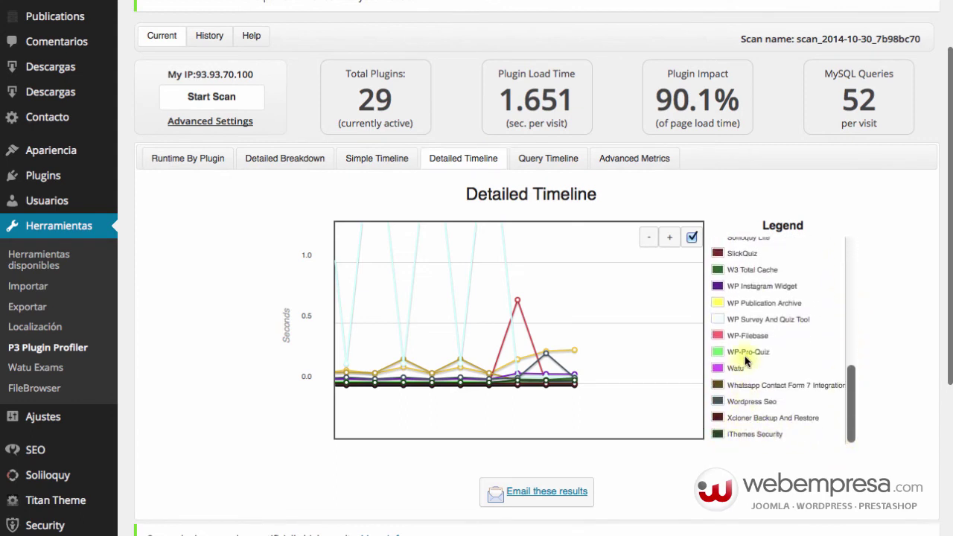
scroll(741, 362, "up", 8)
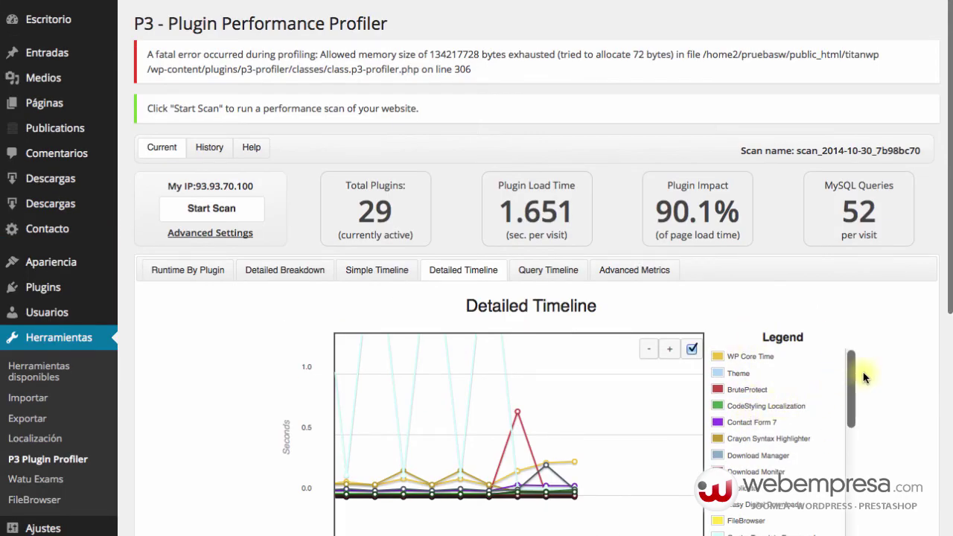
Review the scan summary above the charts and bring back the Runtime by Plugin pie chart
scroll(913, 397, "down", 1)
scroll(915, 395, "down", 1)
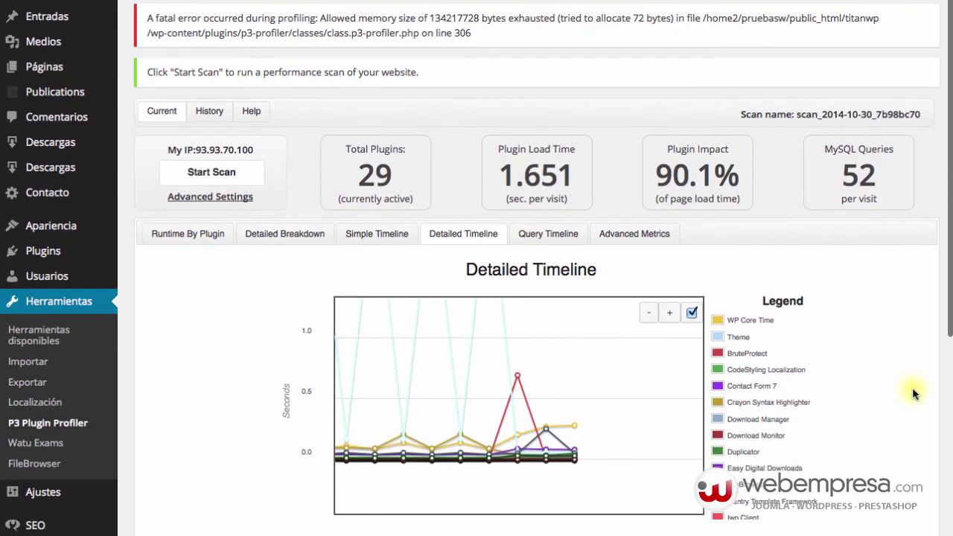
scroll(825, 388, "down", 1)
scroll(826, 388, "up", 1)
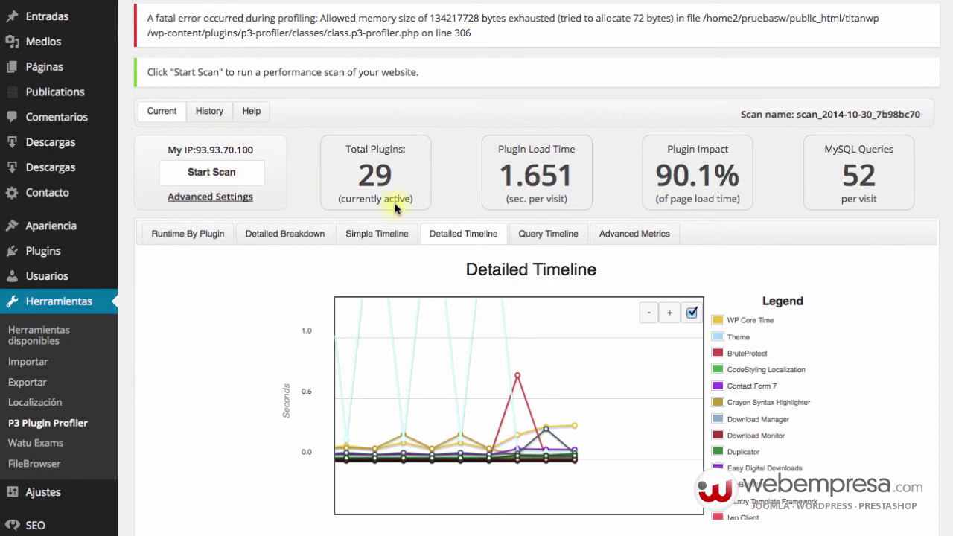
scroll(223, 312, "up", 1)
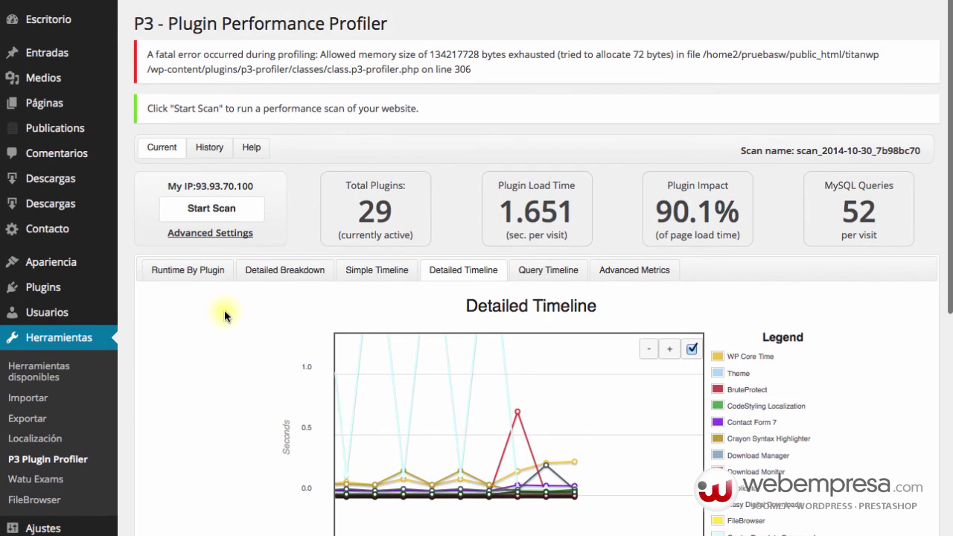
scroll(224, 310, "down", 1)
scroll(224, 315, "down", 3)
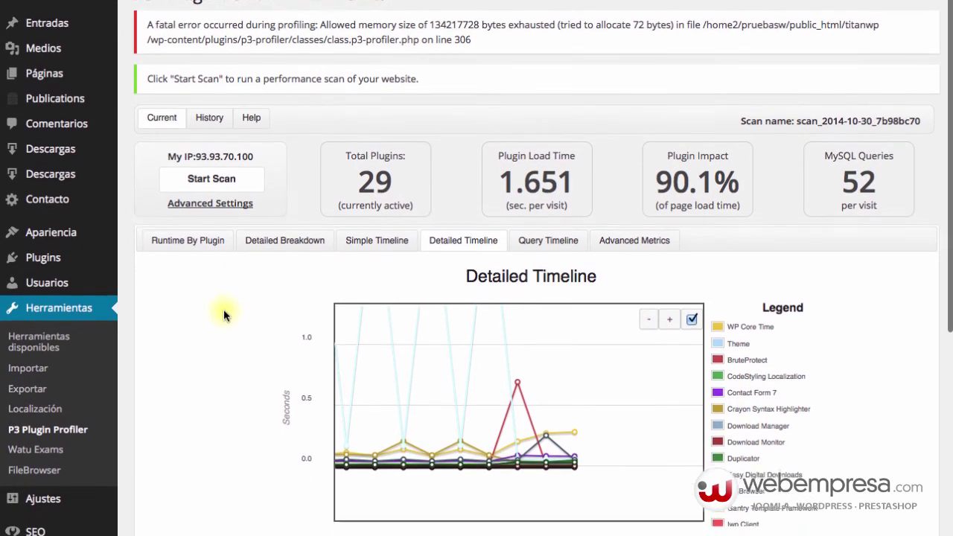
scroll(224, 315, "down", 1)
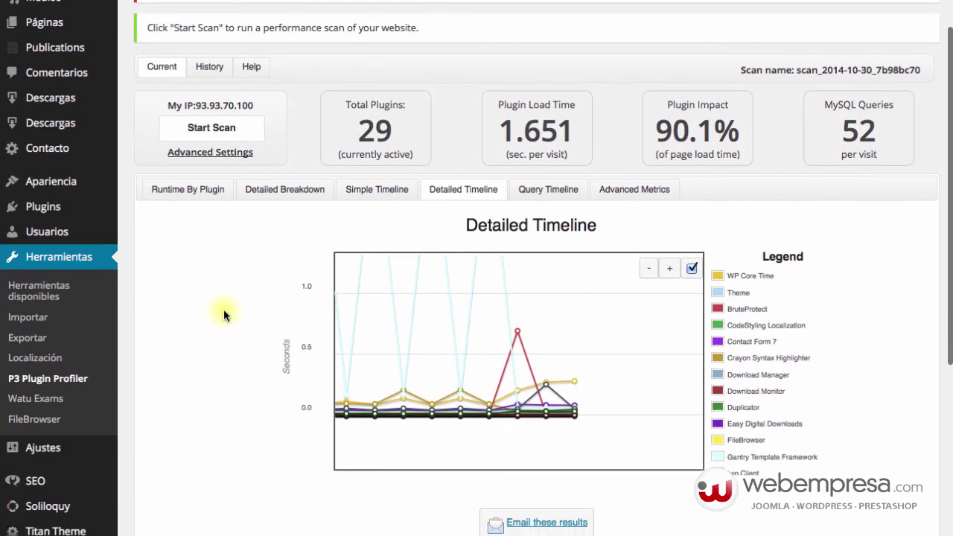
scroll(224, 316, "down", 1)
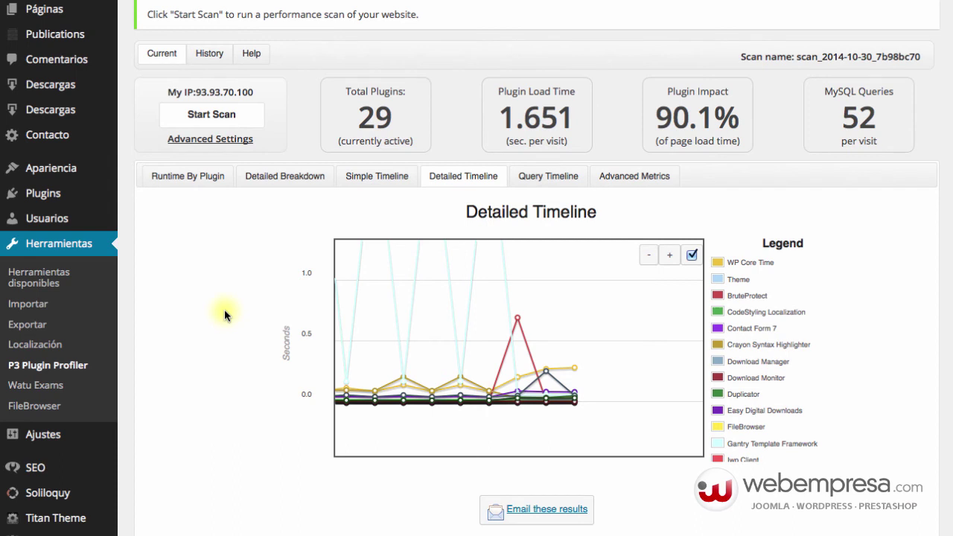
left_click(153, 176)
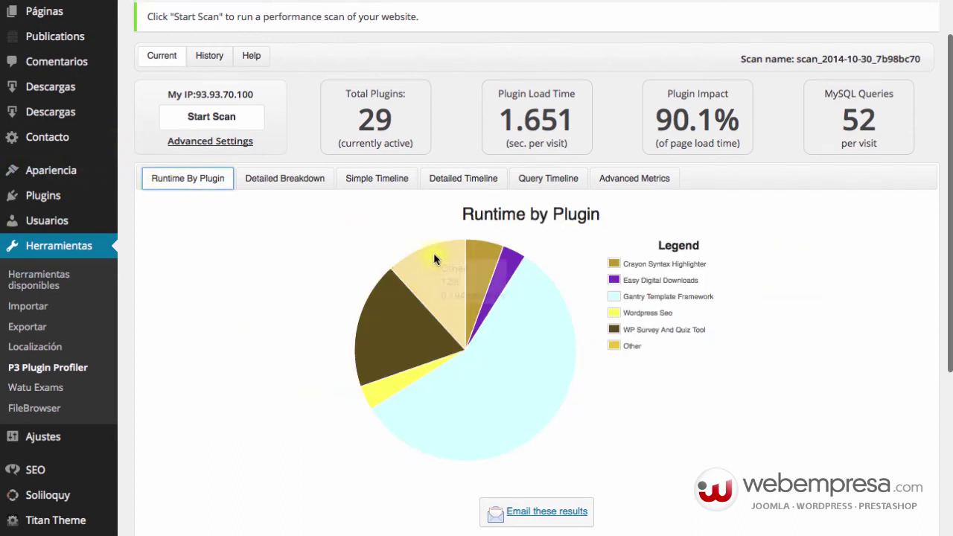
Highlight the Crayon Syntax Highlighter entry in the Runtime by Plugin legend and view the history of saved scans
scroll(715, 336, "up", 3)
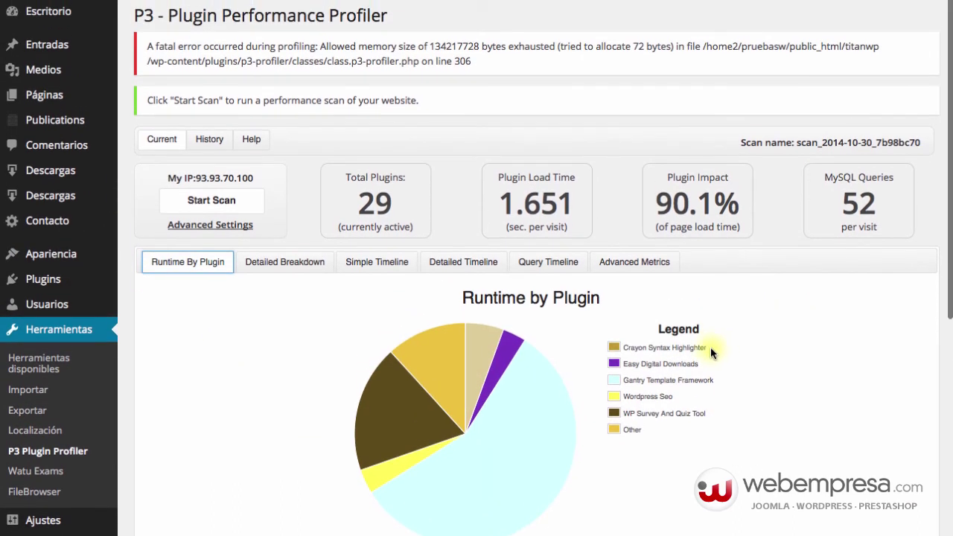
left_click_drag(709, 347, 622, 350)
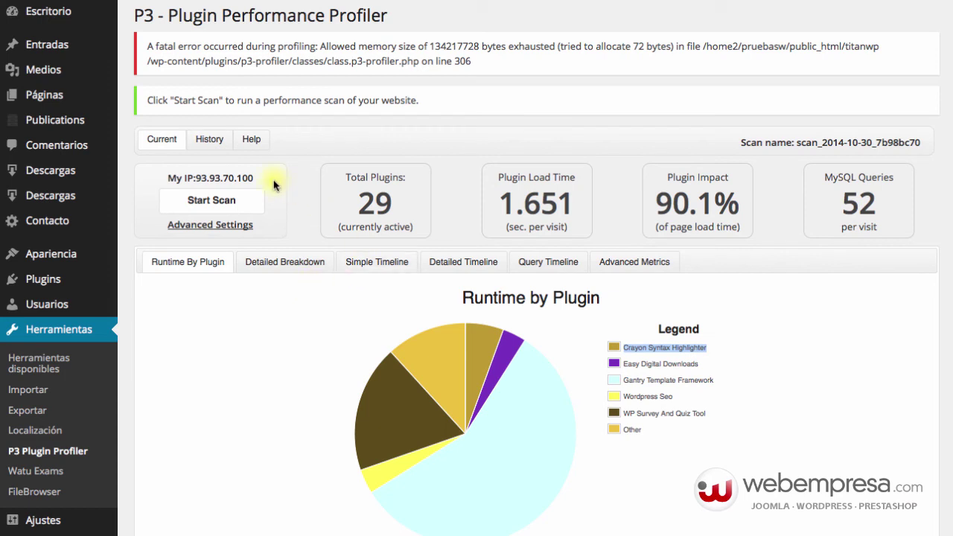
left_click(209, 138)
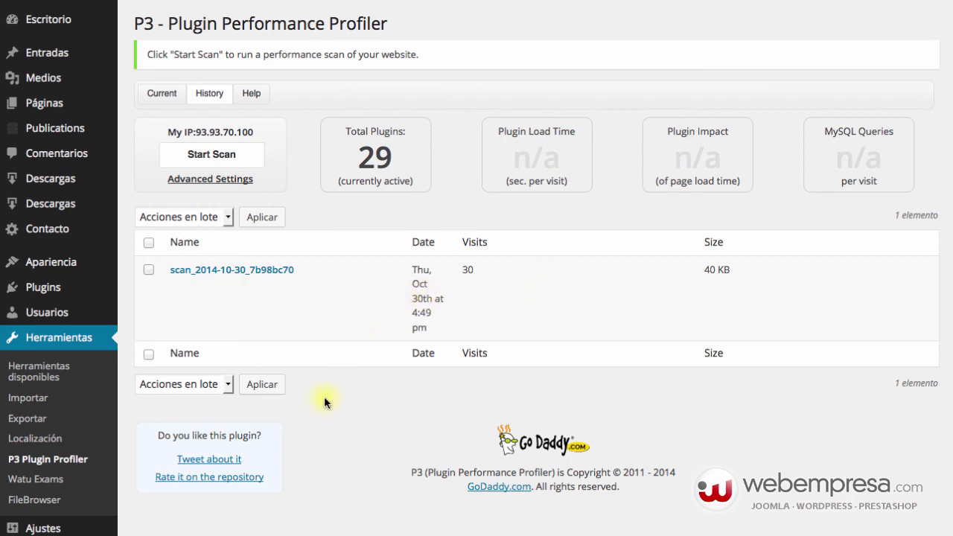
Return to the current scan results and review the Runtime by Plugin pie chart and the notes beneath it
left_click(164, 94)
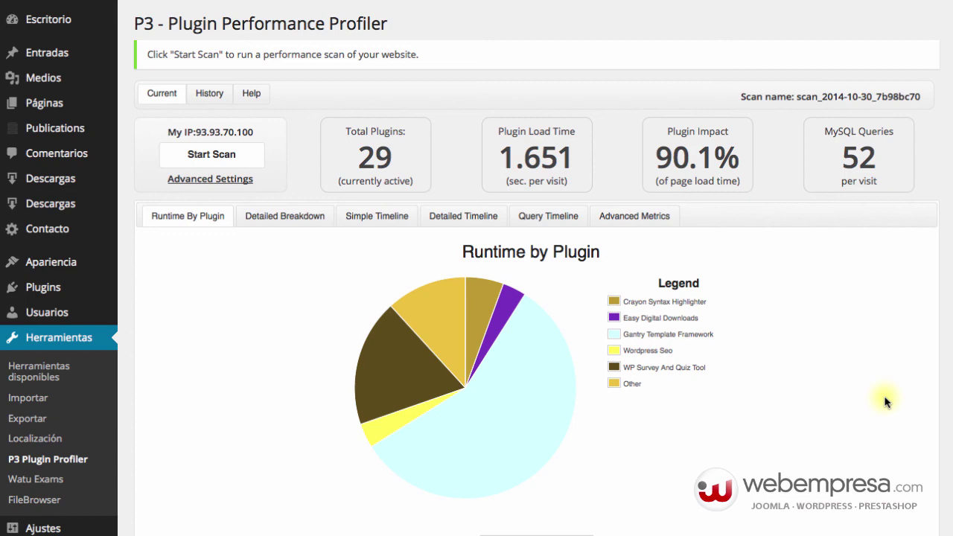
scroll(916, 408, "down", 5)
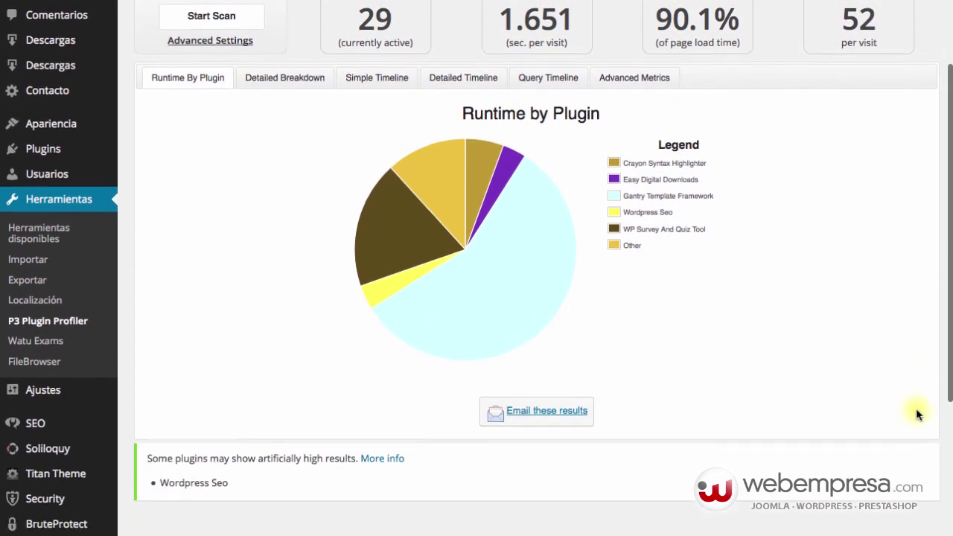
scroll(918, 415, "down", 2)
scroll(918, 415, "up", 6)
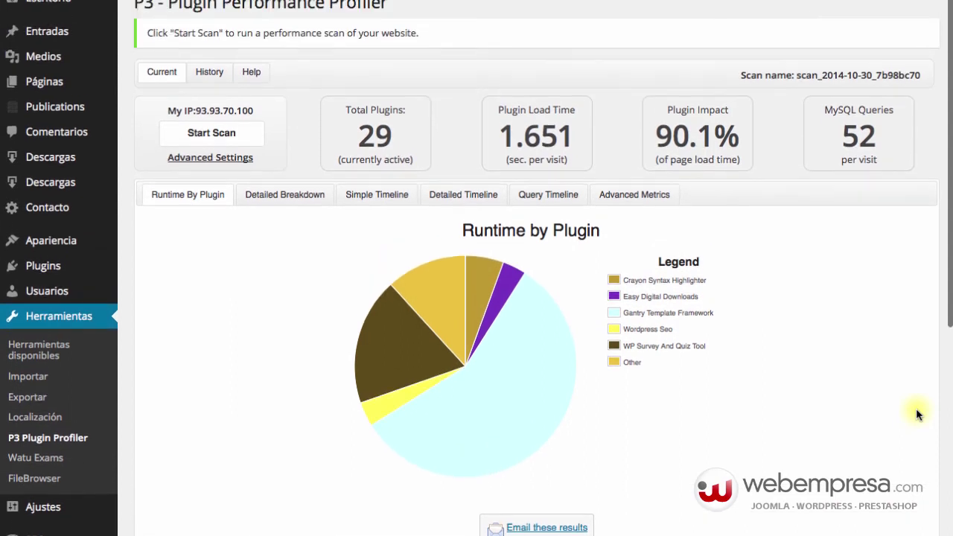
scroll(917, 413, "down", 1)
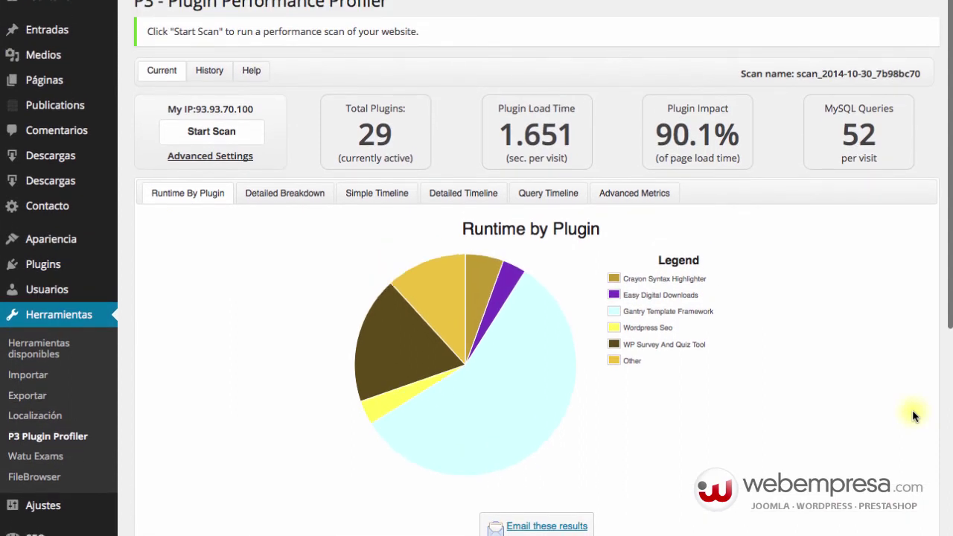